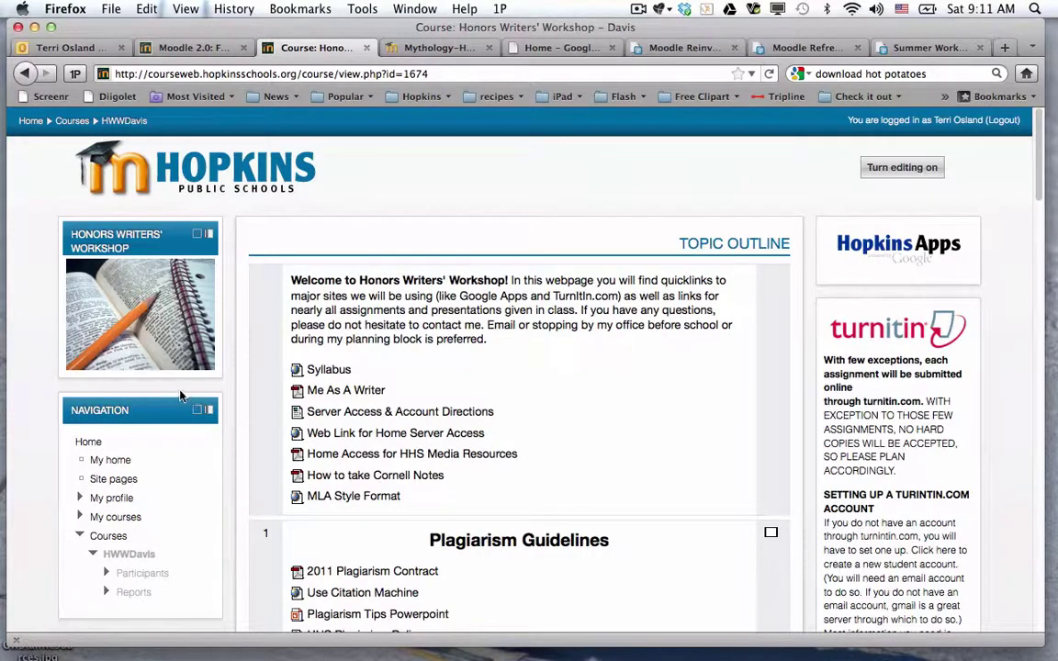
- Scroll down the Honors Writers' Workshop course page to reach the Settings block
{"action": "scroll", "coordinate": [181, 397], "scroll_direction": "down", "scroll_amount": 2}
{"action": "scroll", "coordinate": [181, 397], "scroll_direction": "down", "scroll_amount": 8}
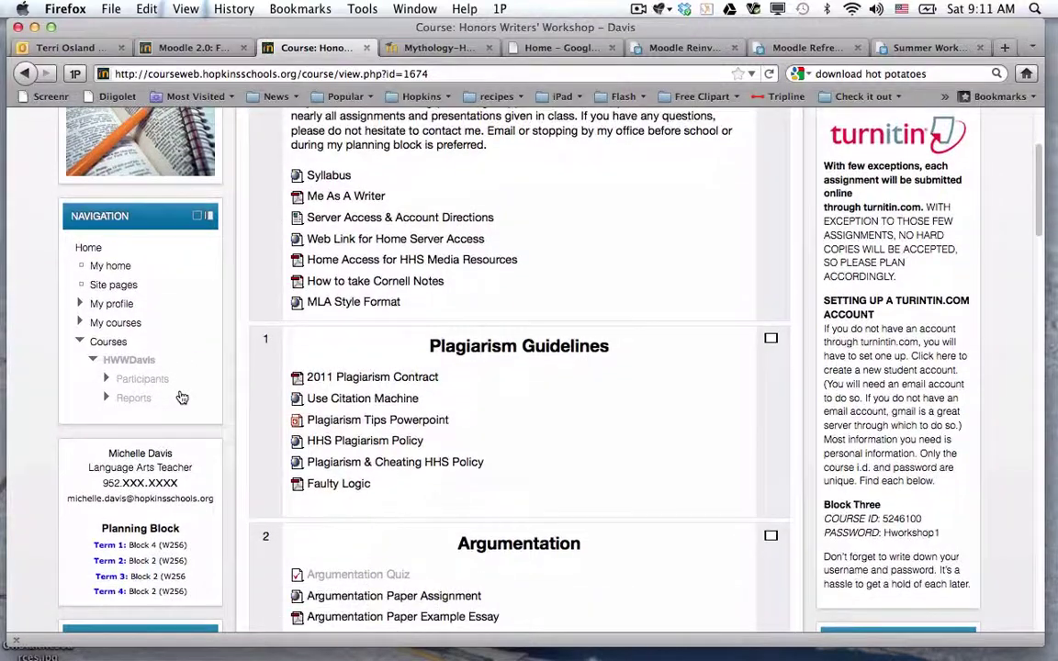
{"action": "scroll", "coordinate": [181, 393], "scroll_direction": "down", "scroll_amount": 2}
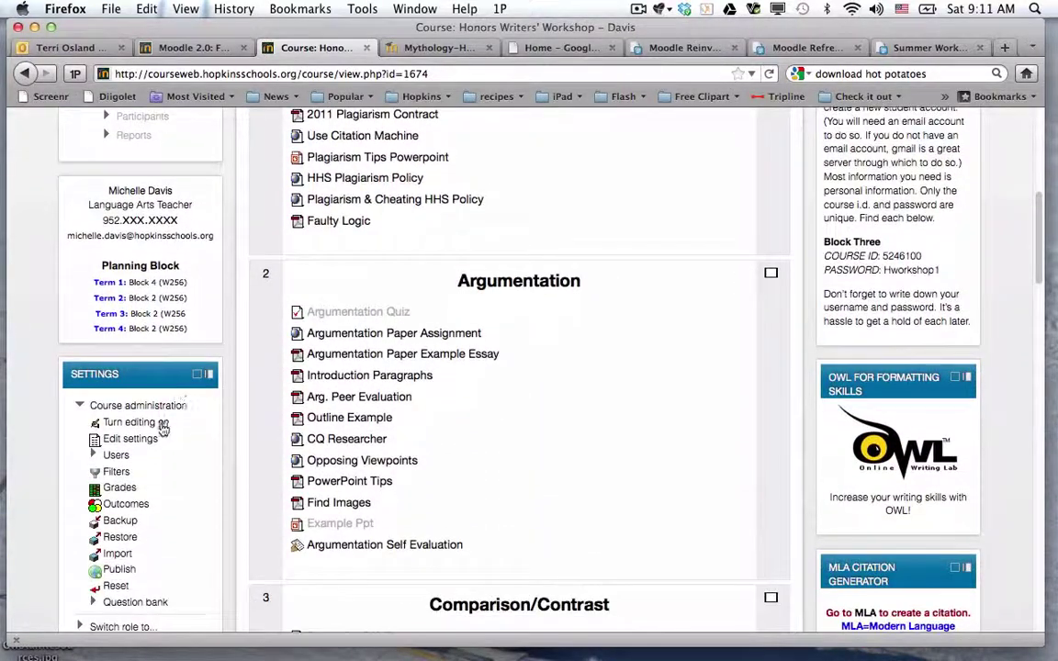
- Set the course Availability to 'This course is available to students' and save the settings
{"action": "left_click", "coordinate": [130, 440]}
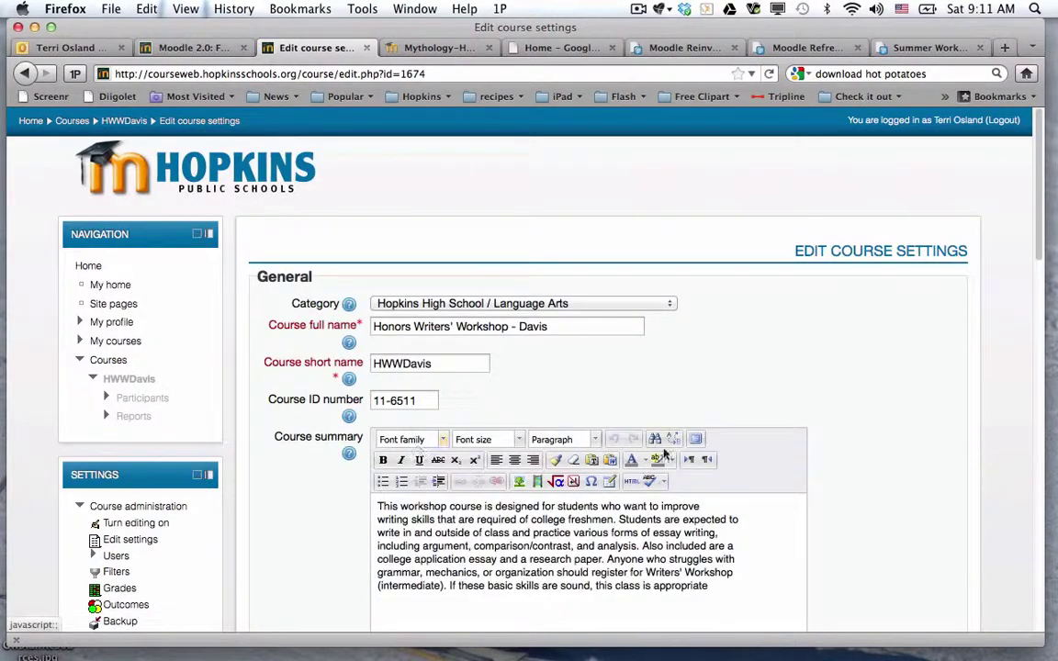
{"action": "scroll", "coordinate": [896, 430], "scroll_direction": "down", "scroll_amount": 5}
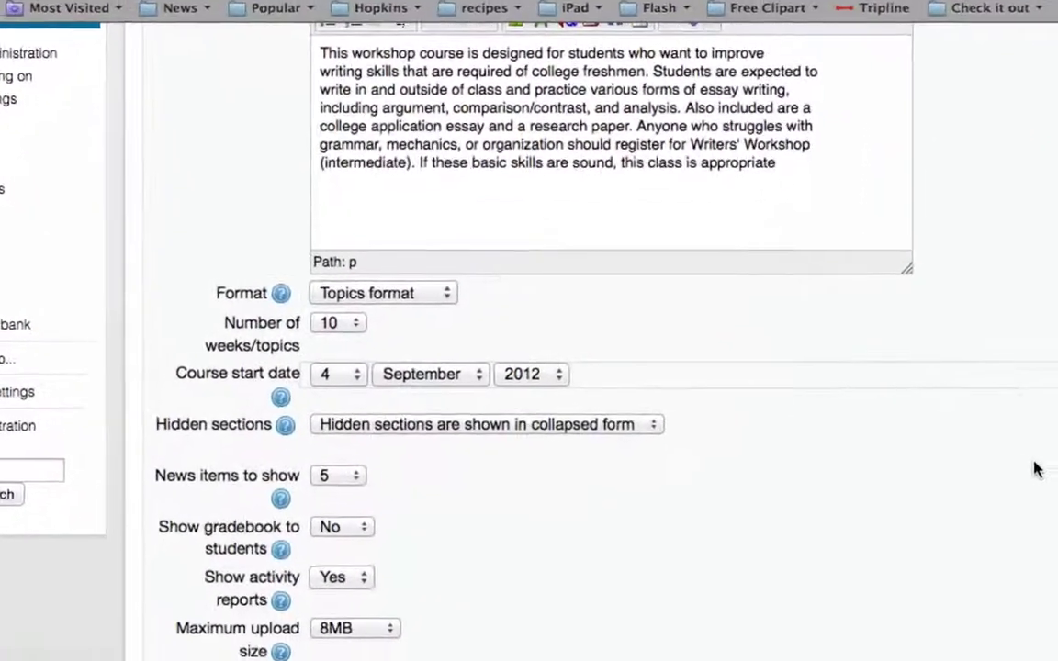
{"action": "scroll", "coordinate": [1034, 469], "scroll_direction": "down", "scroll_amount": 10}
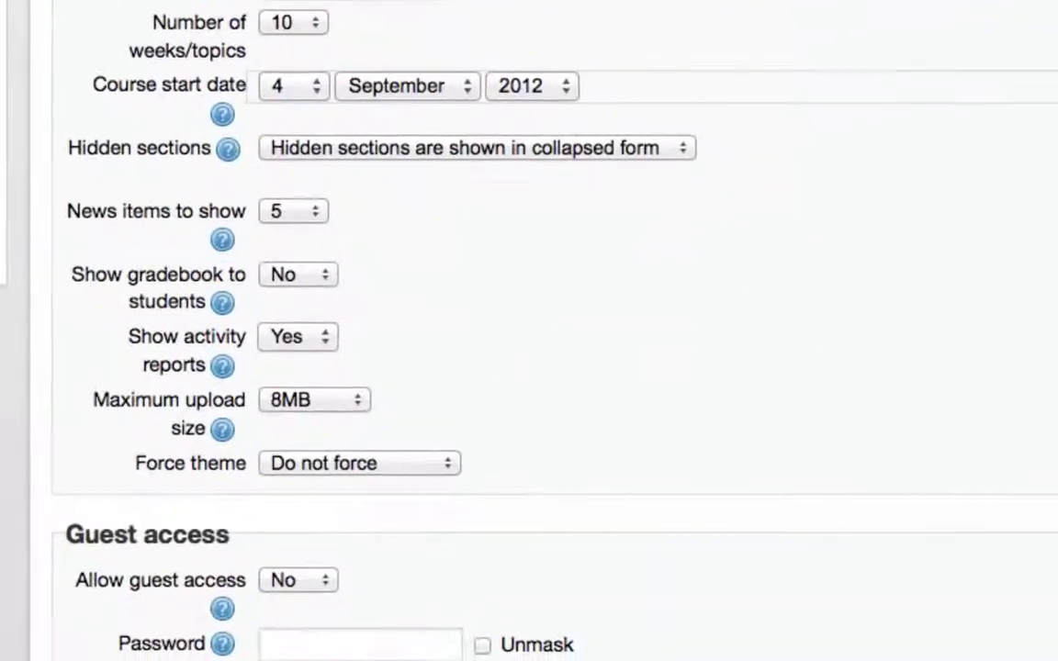
{"action": "scroll", "coordinate": [565, 520], "scroll_direction": "down", "scroll_amount": 3}
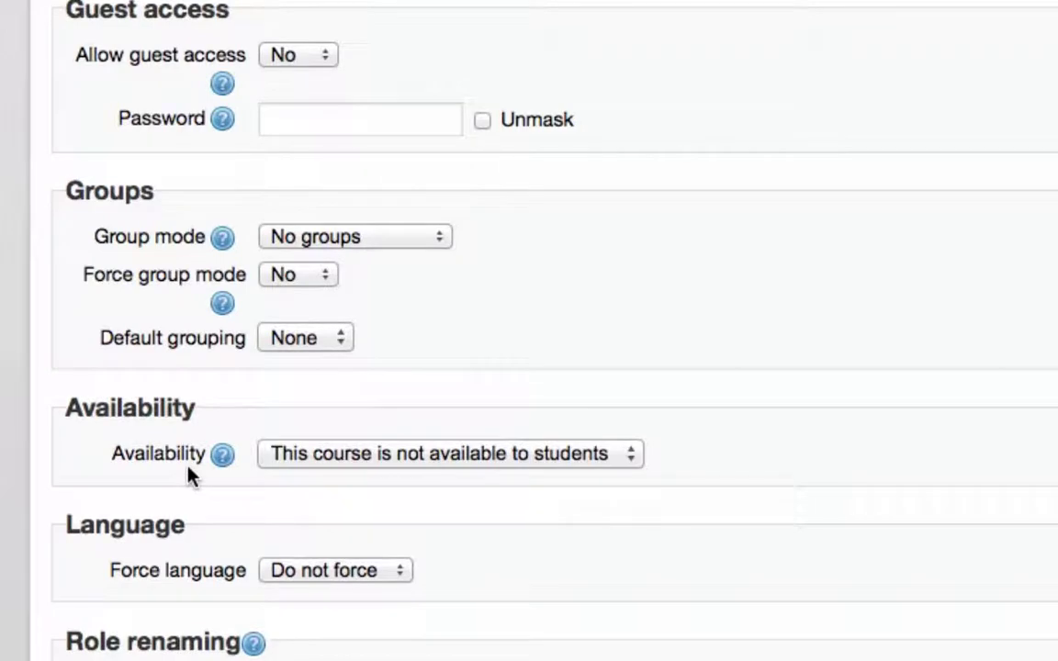
{"action": "left_click", "coordinate": [438, 464]}
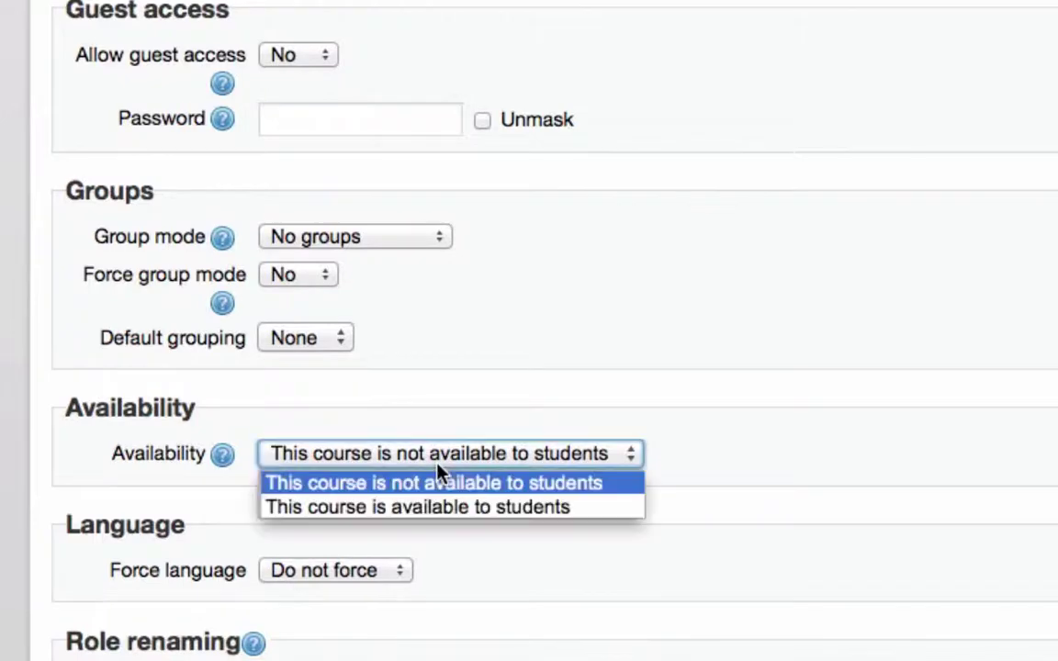
{"action": "left_click", "coordinate": [436, 510]}
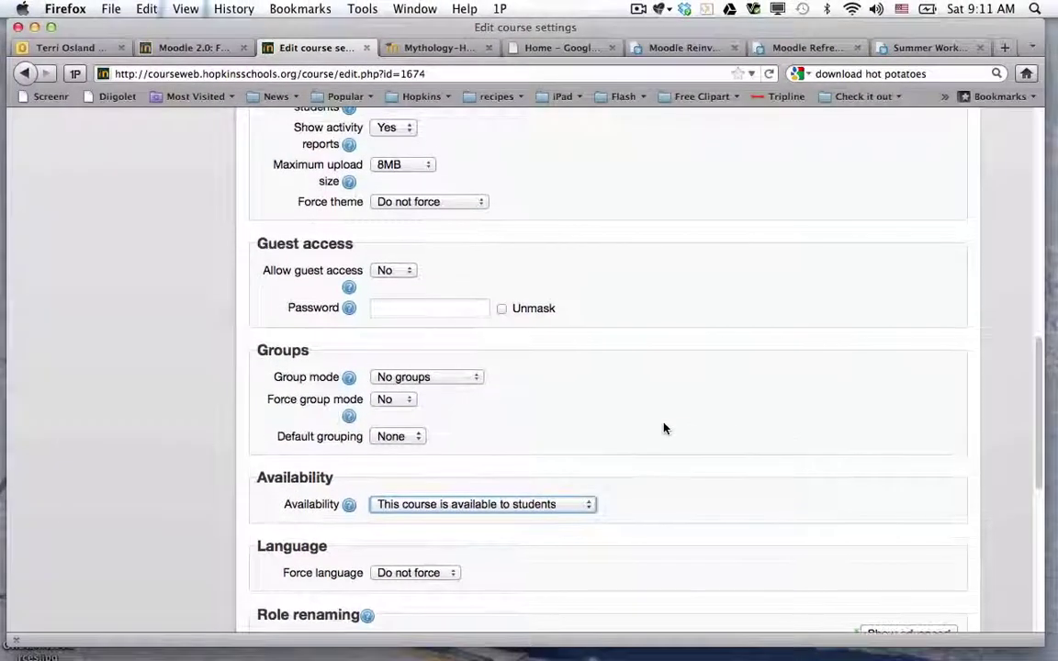
{"action": "scroll", "coordinate": [665, 429], "scroll_direction": "up", "scroll_amount": 3}
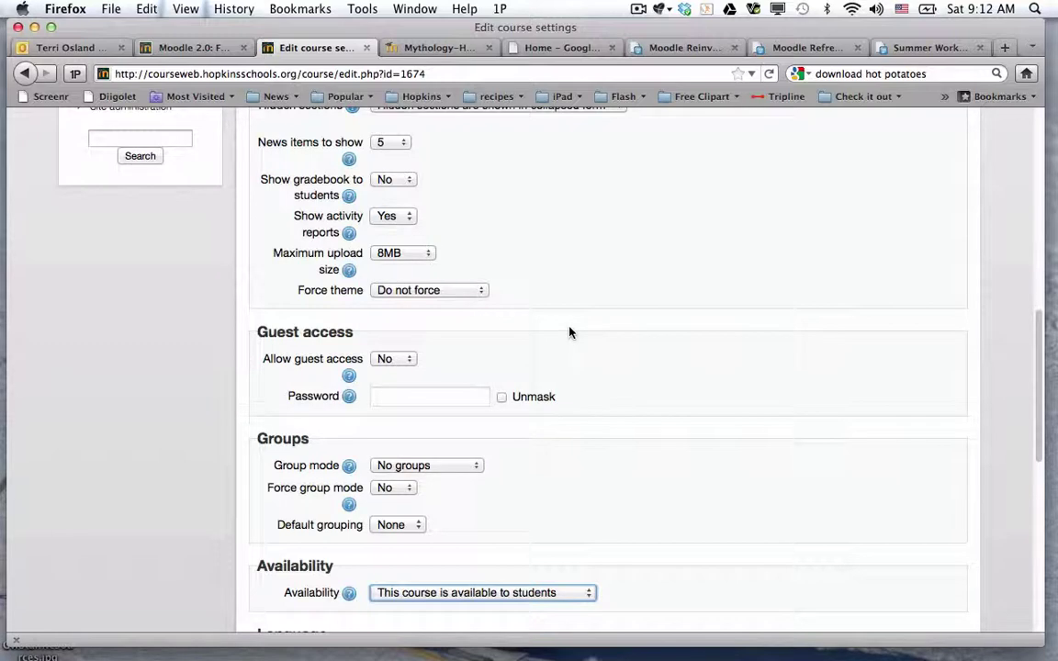
{"action": "scroll", "coordinate": [570, 333], "scroll_direction": "down", "scroll_amount": 10}
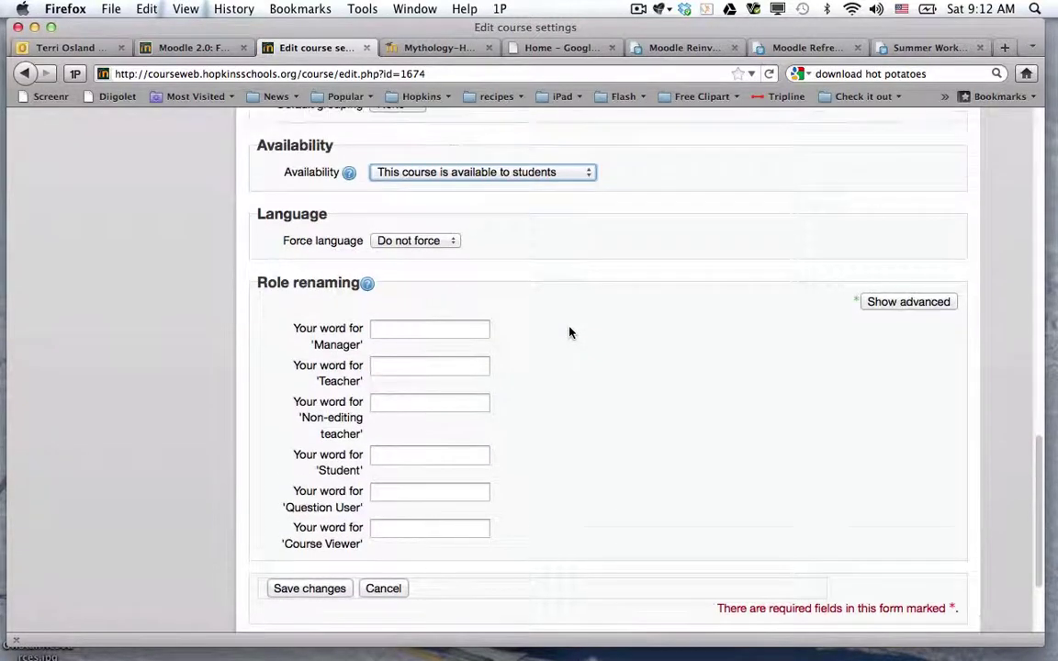
{"action": "scroll", "coordinate": [569, 332], "scroll_direction": "up", "scroll_amount": 14}
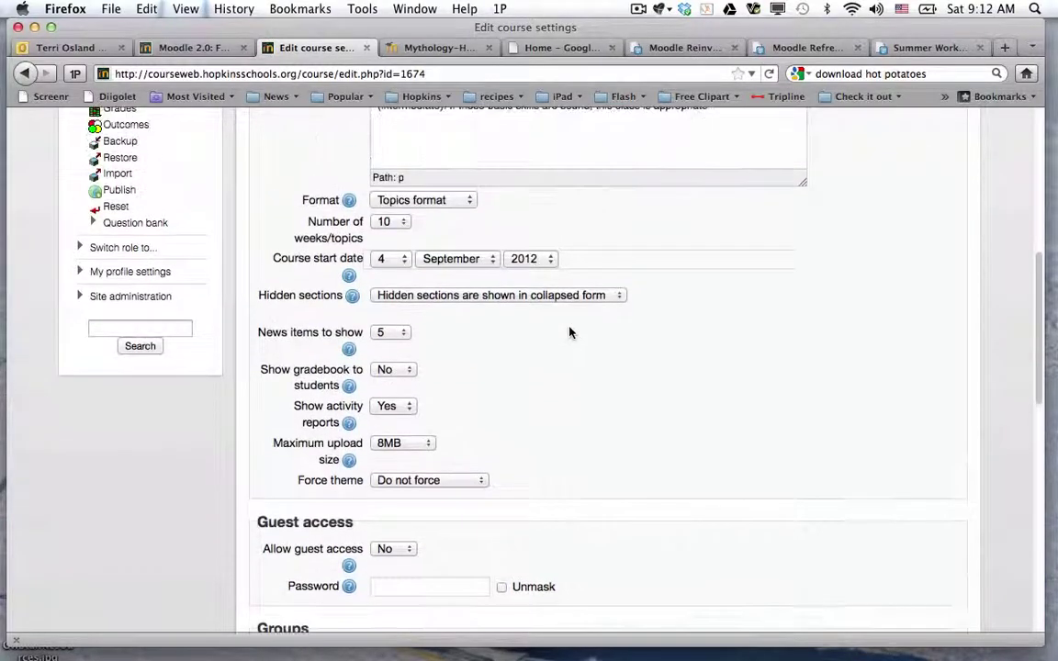
{"action": "scroll", "coordinate": [570, 333], "scroll_direction": "up", "scroll_amount": 7}
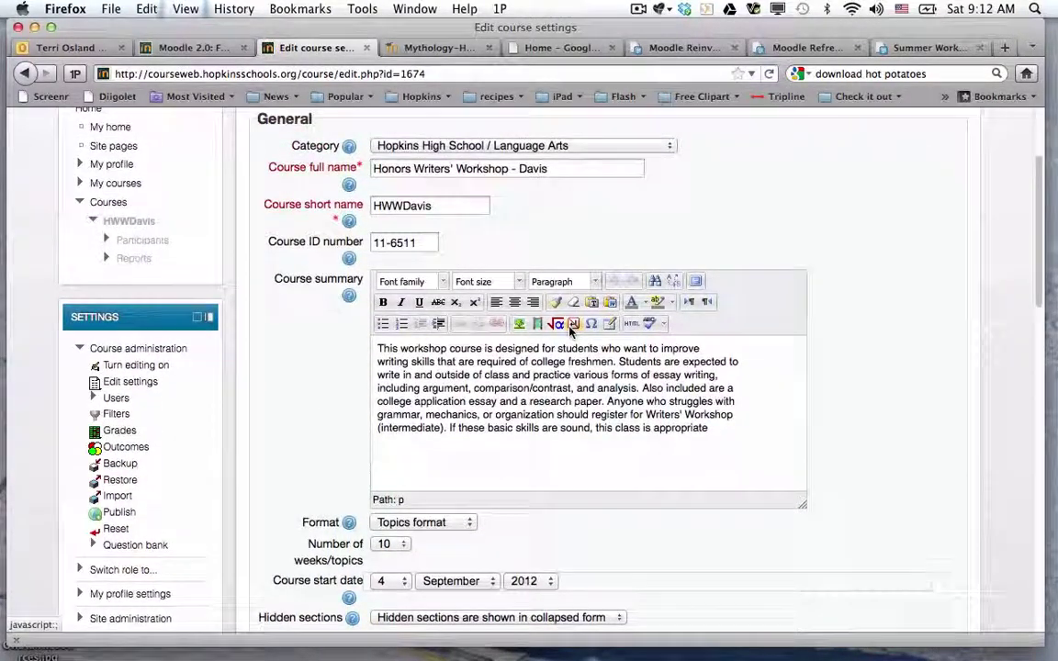
{"action": "scroll", "coordinate": [569, 333], "scroll_direction": "down", "scroll_amount": 20}
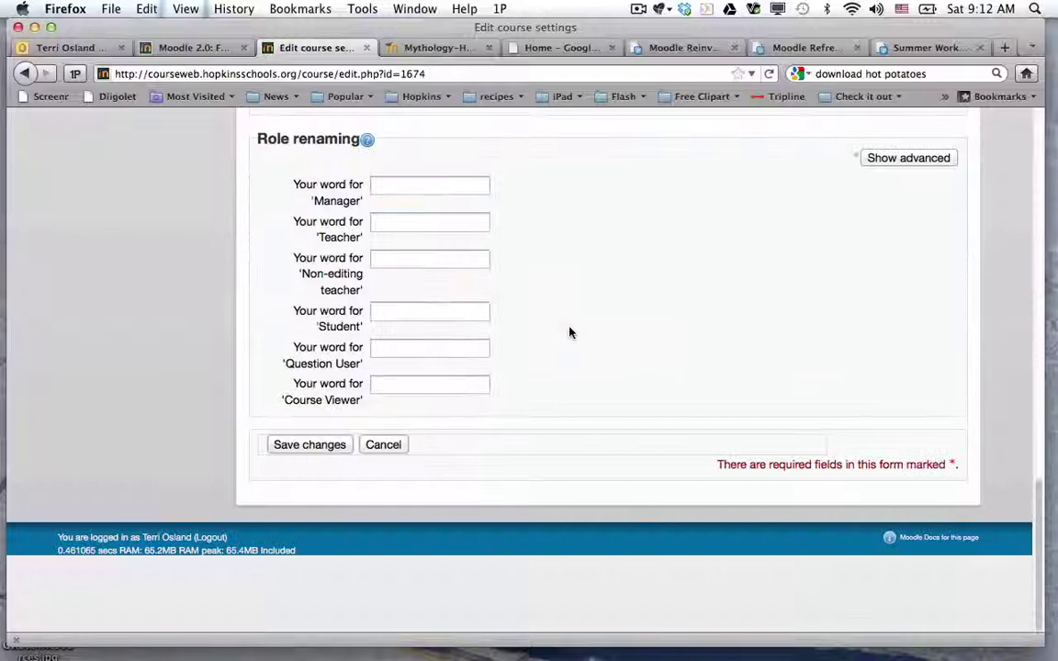
{"action": "left_click", "coordinate": [308, 446]}
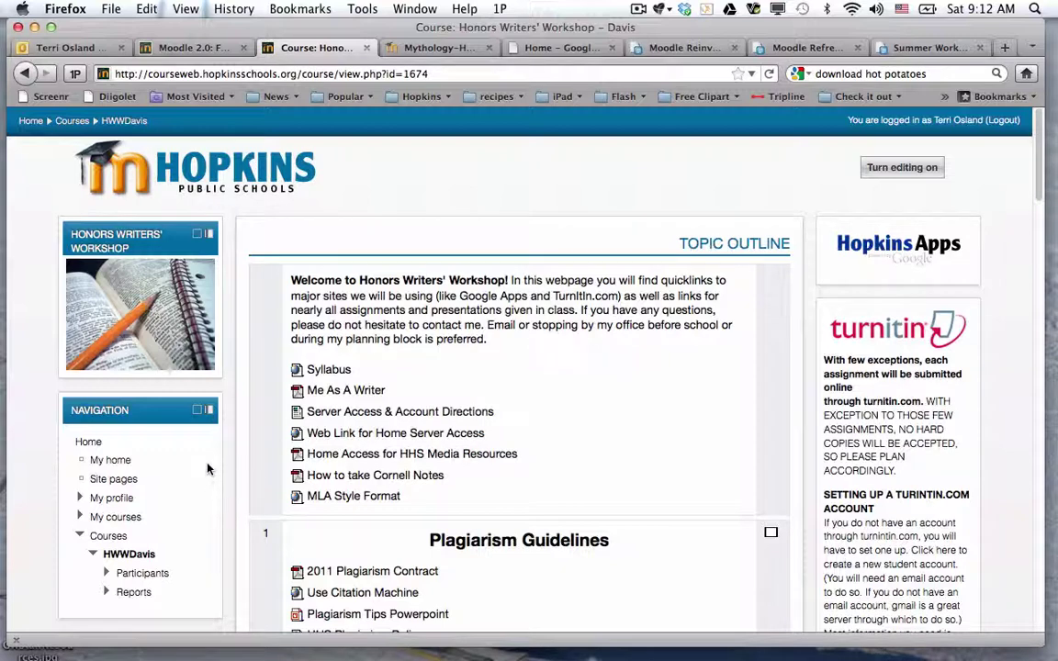
- Open the course's Enrolled users list from Settings > Users
{"action": "scroll", "coordinate": [208, 470], "scroll_direction": "down", "scroll_amount": 5}
{"action": "scroll", "coordinate": [207, 470], "scroll_direction": "down", "scroll_amount": 2}
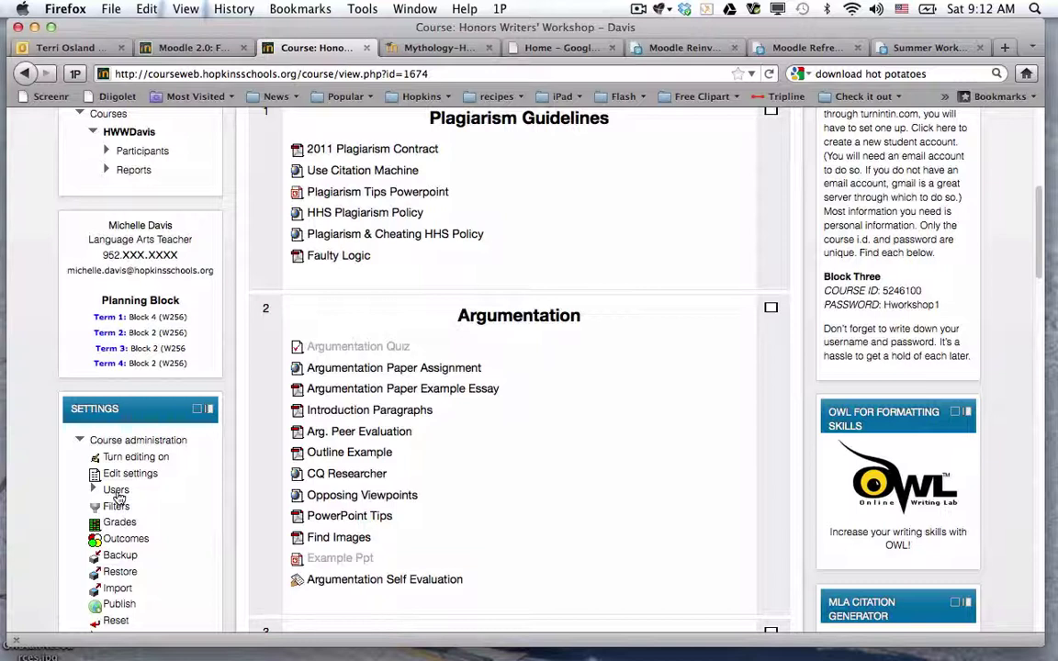
{"action": "left_click", "coordinate": [117, 491]}
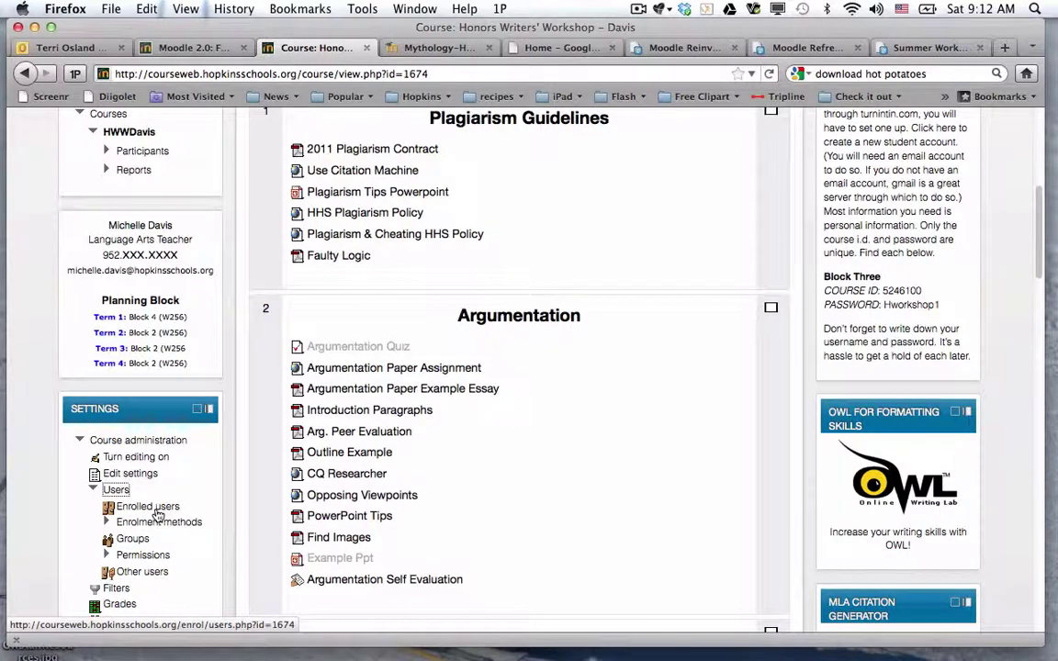
{"action": "left_click", "coordinate": [157, 514]}
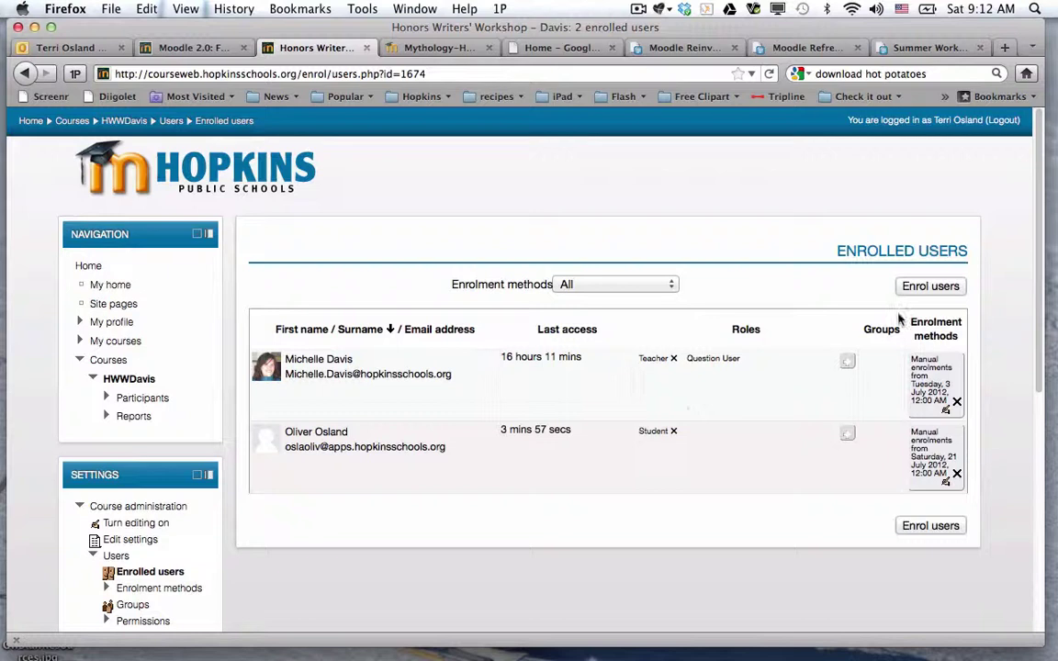
- Search for the student by surname in Enrol users and enrol the second match as a student
{"action": "left_click", "coordinate": [931, 288]}
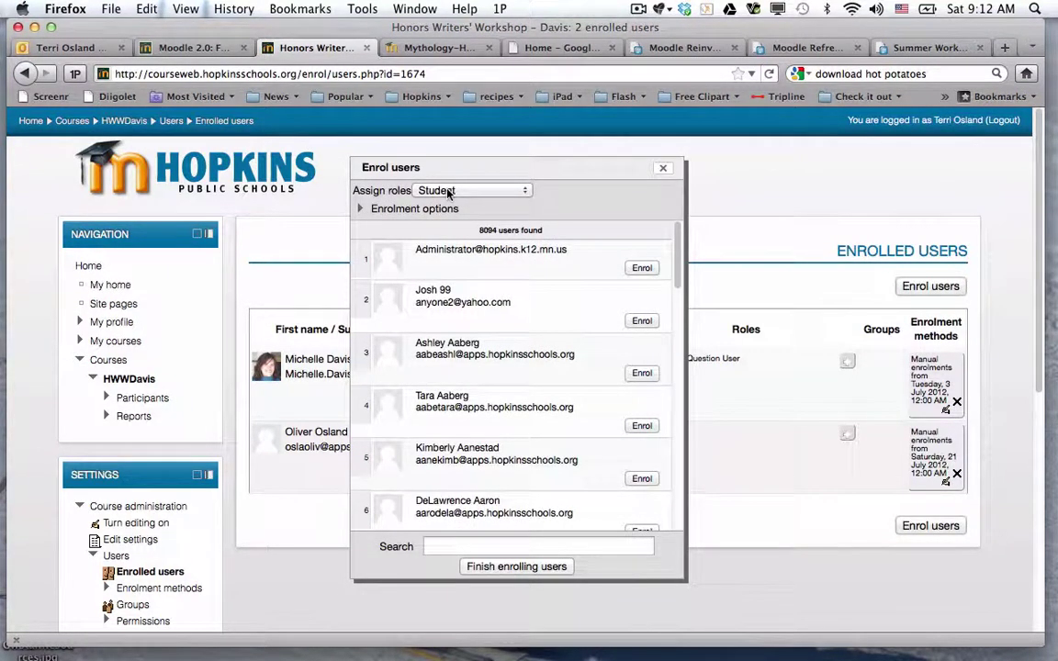
{"action": "left_click", "coordinate": [447, 546]}
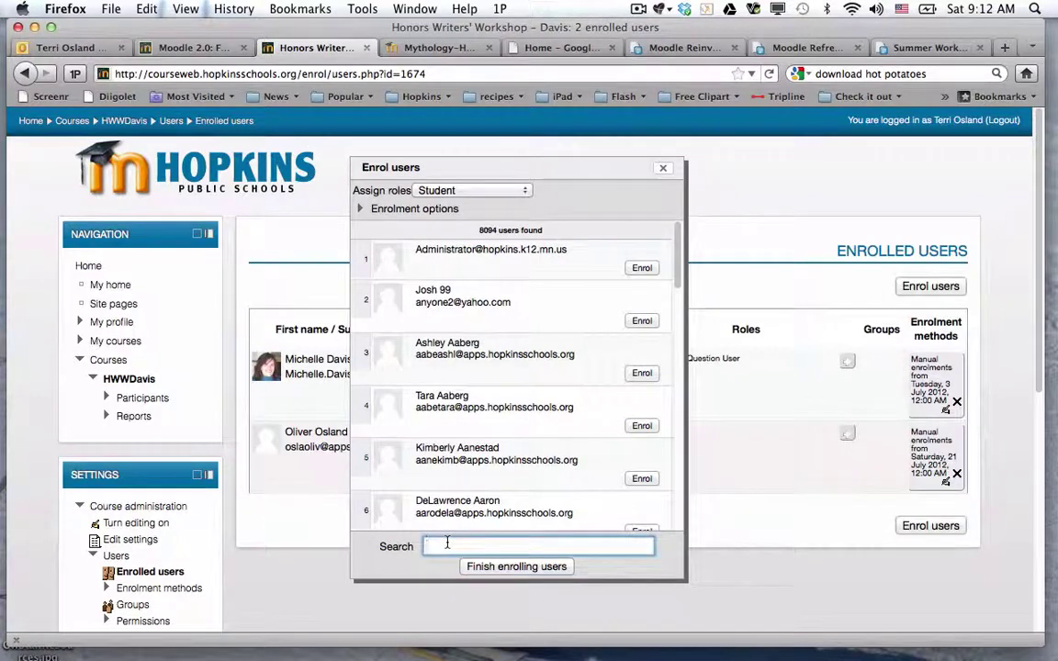
{"action": "type", "text": "osland"}
{"action": "left_click", "coordinate": [494, 568]}
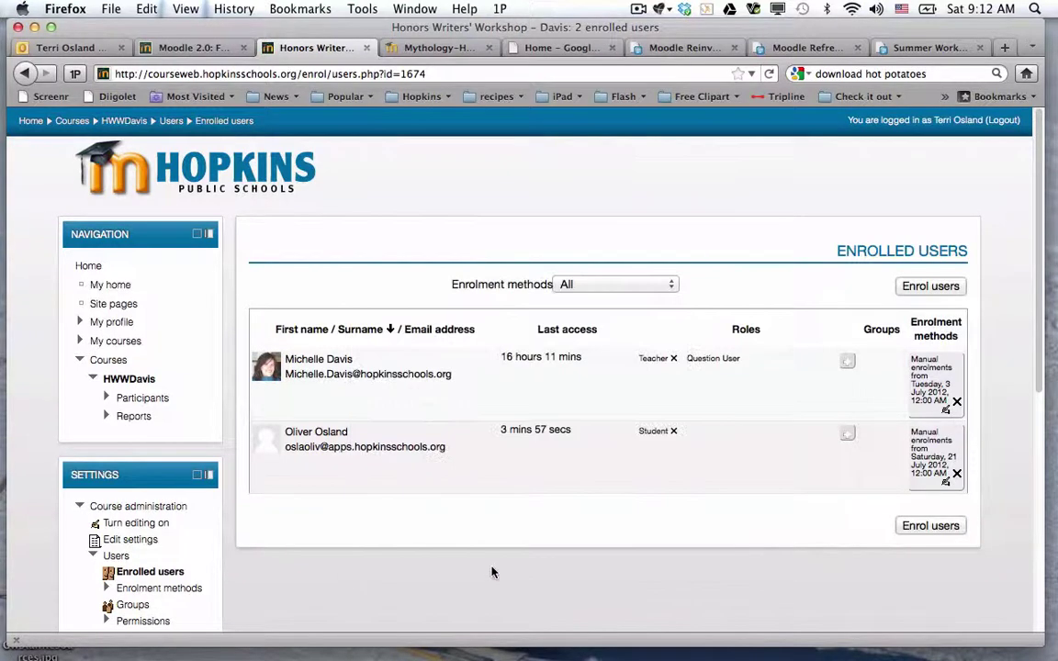
{"action": "left_click", "coordinate": [907, 291]}
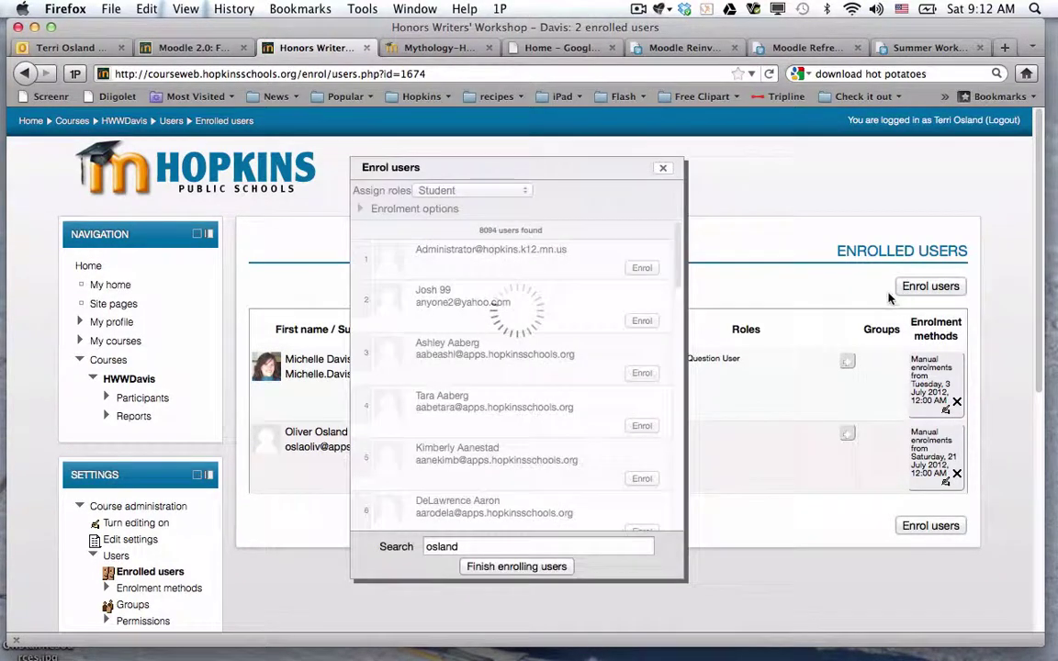
{"action": "left_click", "coordinate": [470, 547]}
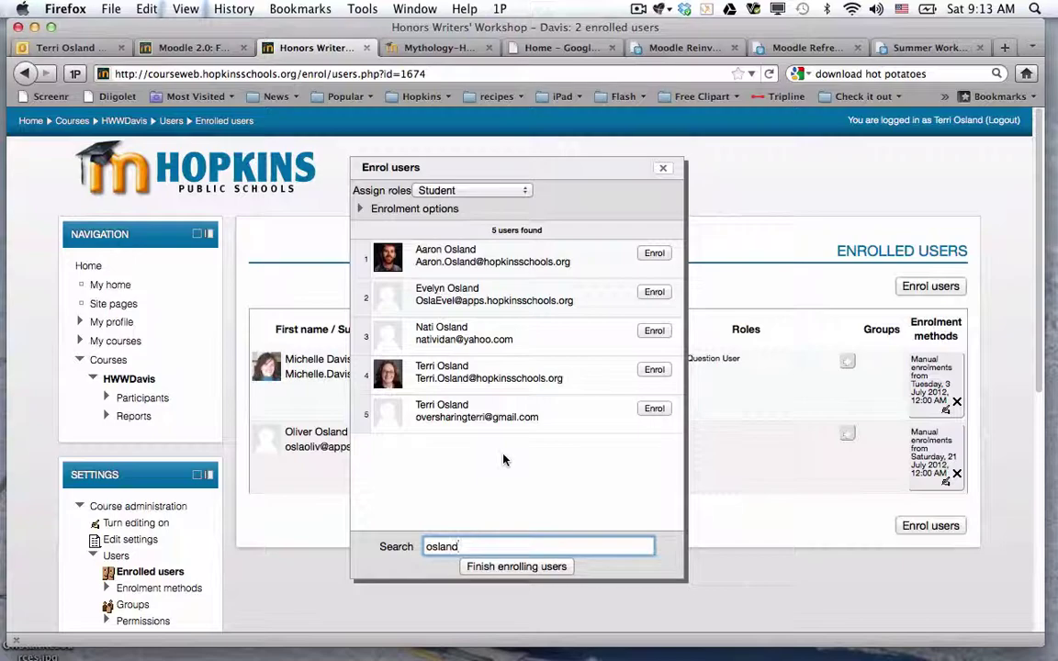
{"action": "left_click", "coordinate": [652, 293]}
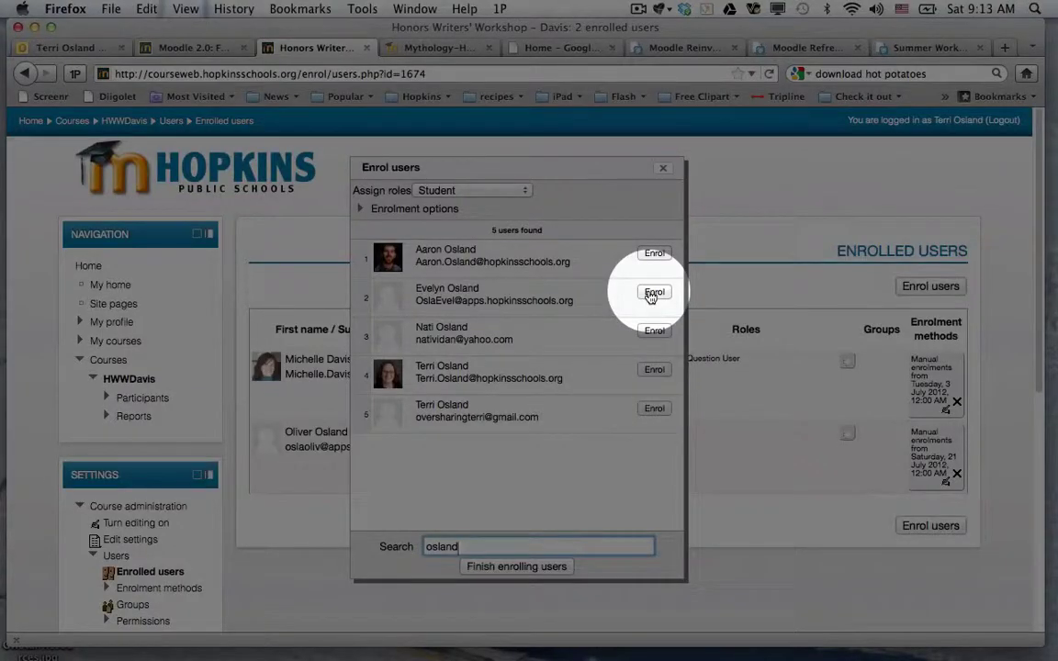
{"action": "left_click", "coordinate": [652, 293]}
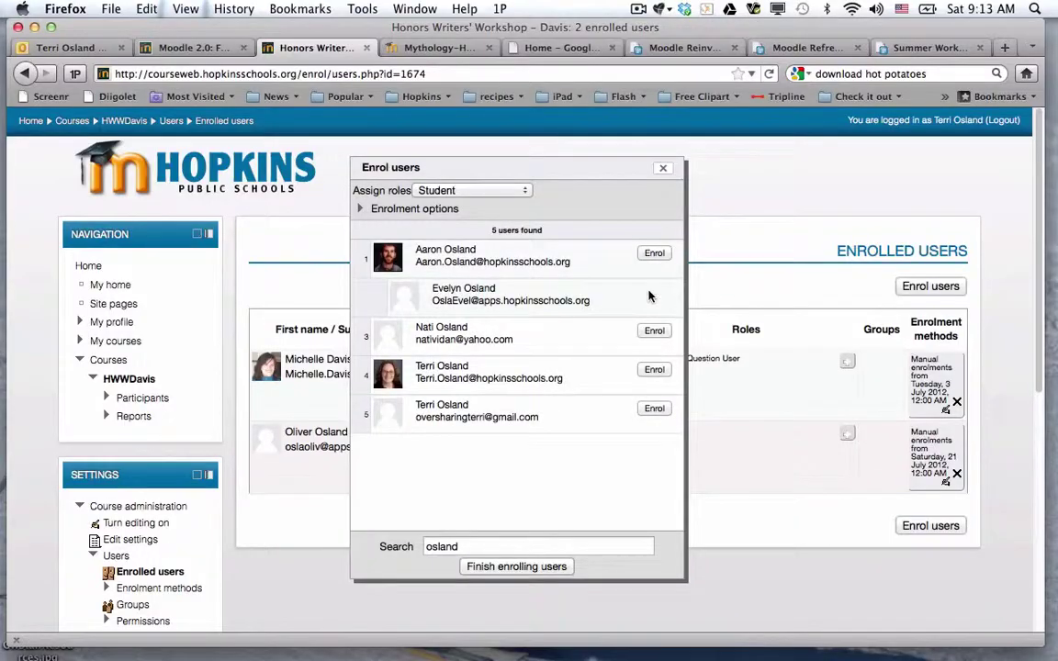
{"action": "left_click", "coordinate": [530, 567]}
- Check the list now shows three users, then switch to the desktop with Moodle's login page
{"action": "scroll", "coordinate": [643, 456], "scroll_direction": "down", "scroll_amount": 1}
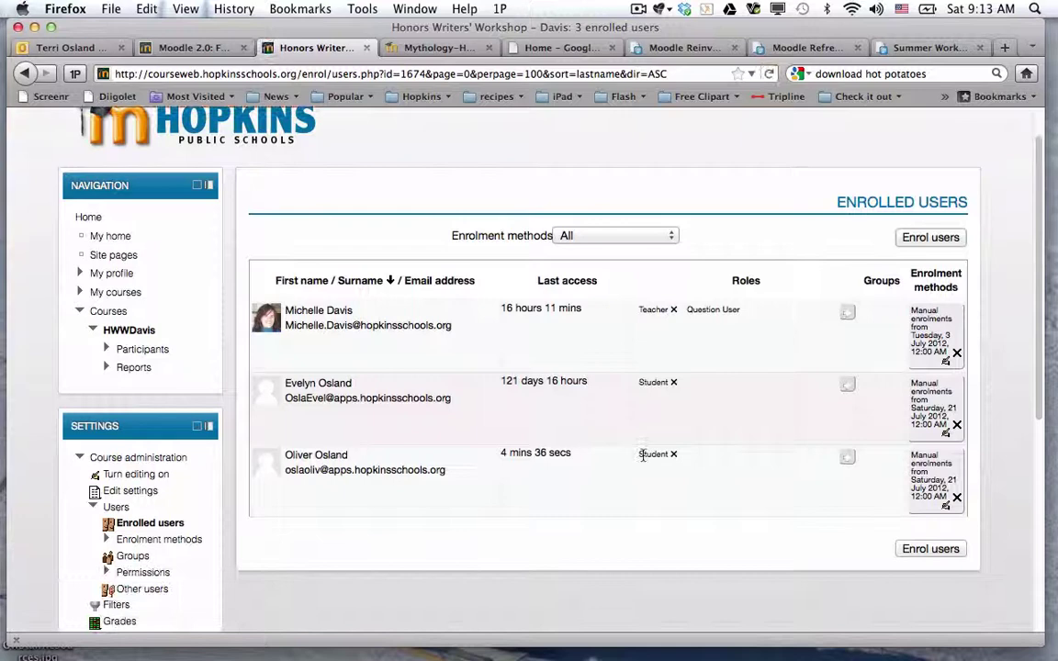
{"action": "scroll", "coordinate": [643, 456], "scroll_direction": "down", "scroll_amount": 2}
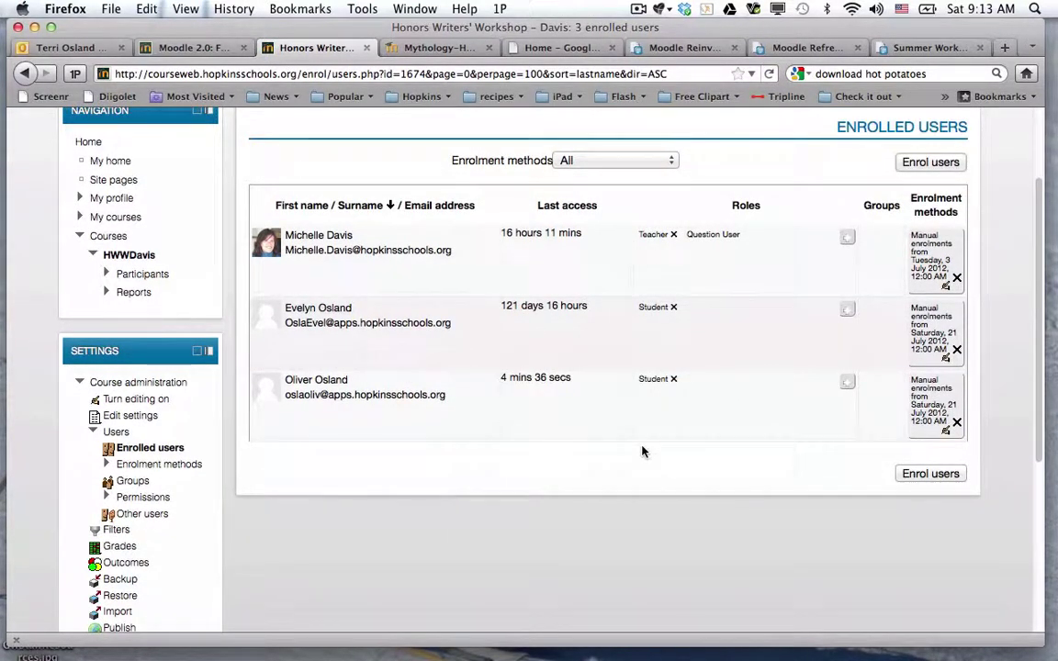
{"action": "key", "text": "ctrl+Left"}
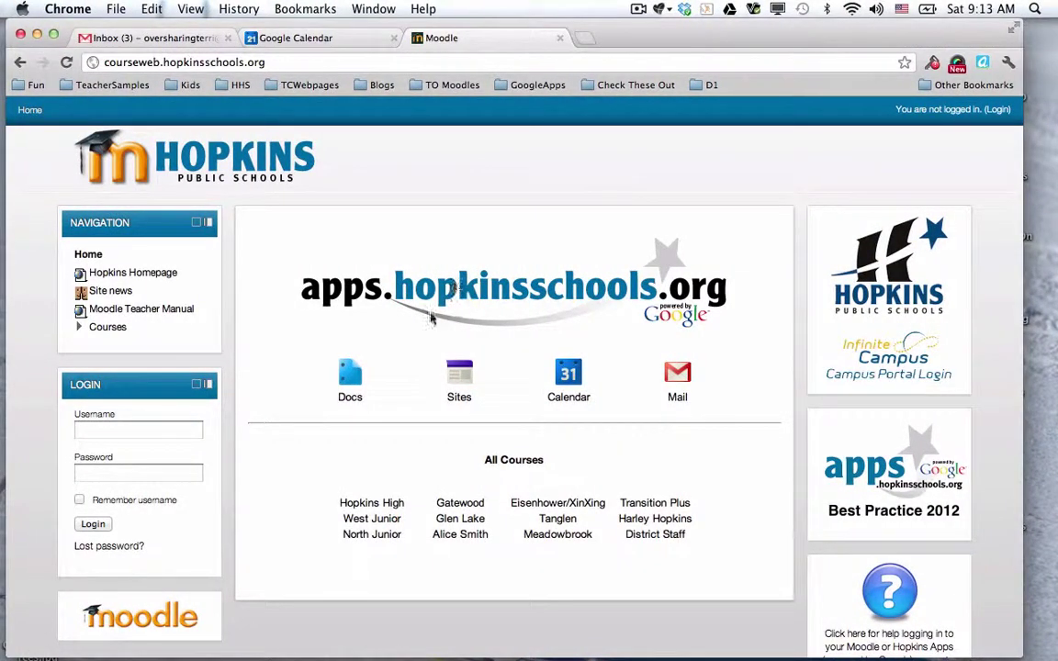
- Log in to the Hopkins school site with the student's username and password
{"action": "left_click", "coordinate": [191, 426]}
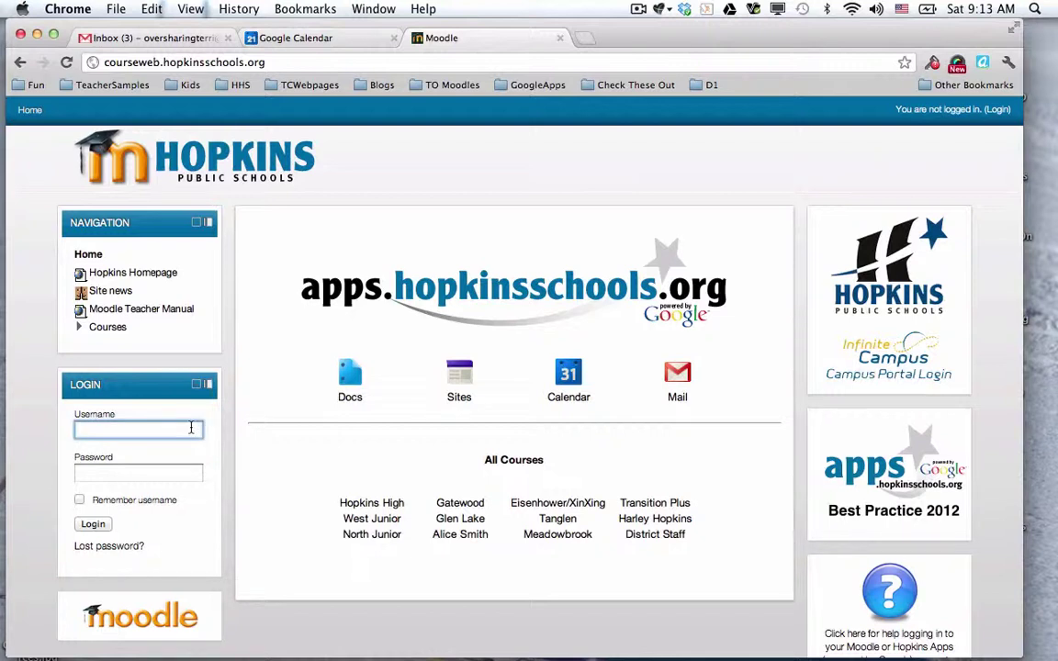
{"action": "type", "text": "os"}
{"action": "key", "text": "Down"}
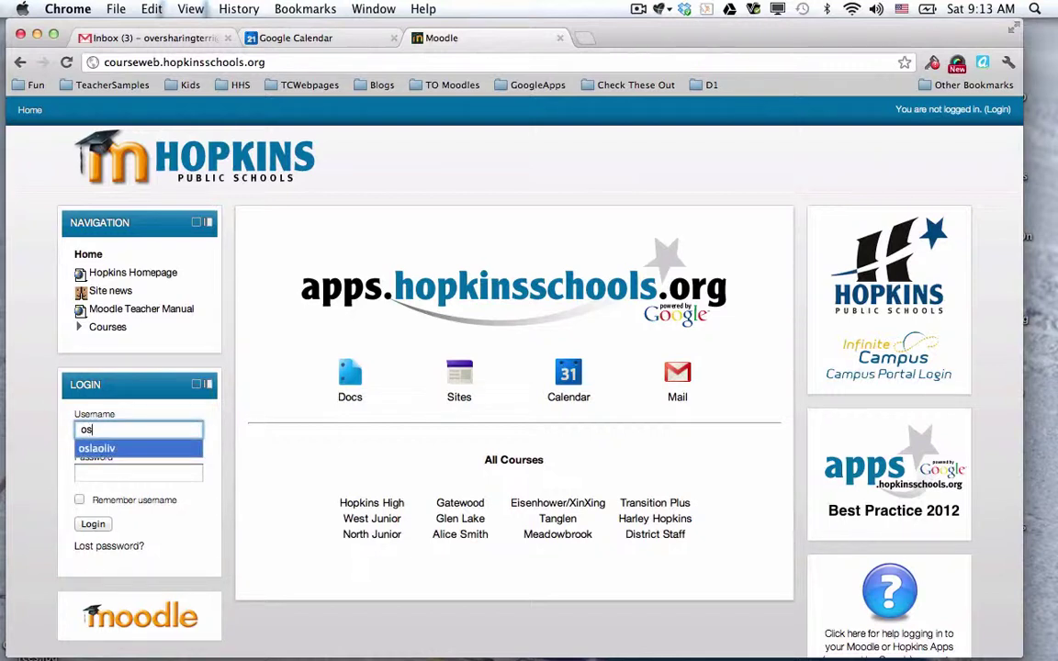
{"action": "key", "text": "Tab"}
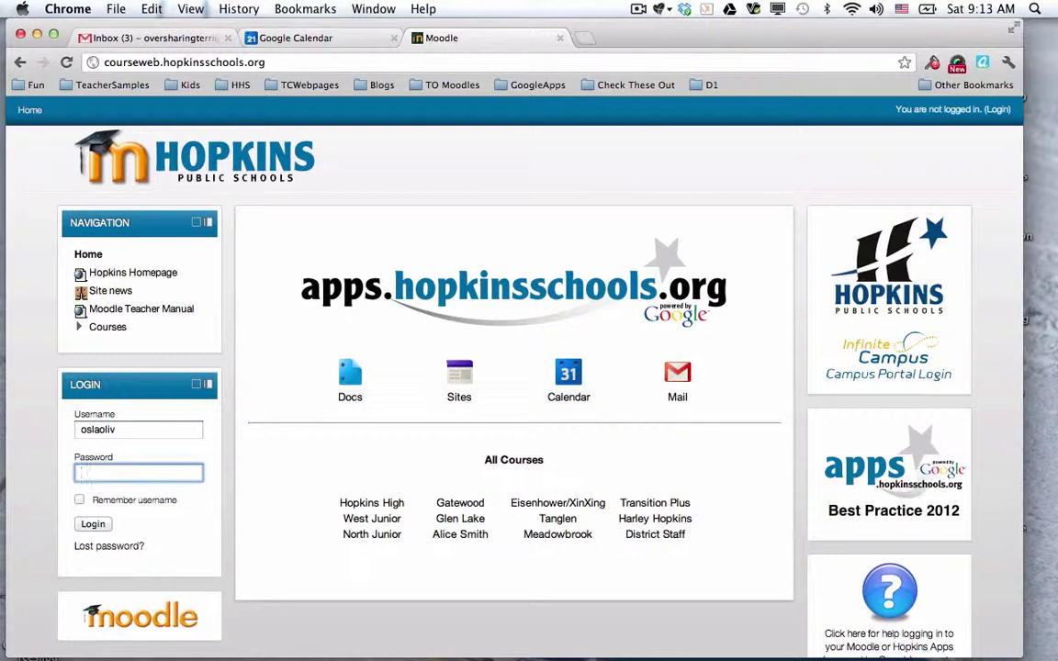
{"action": "type", "text": "******"}
{"action": "left_click", "coordinate": [101, 527]}
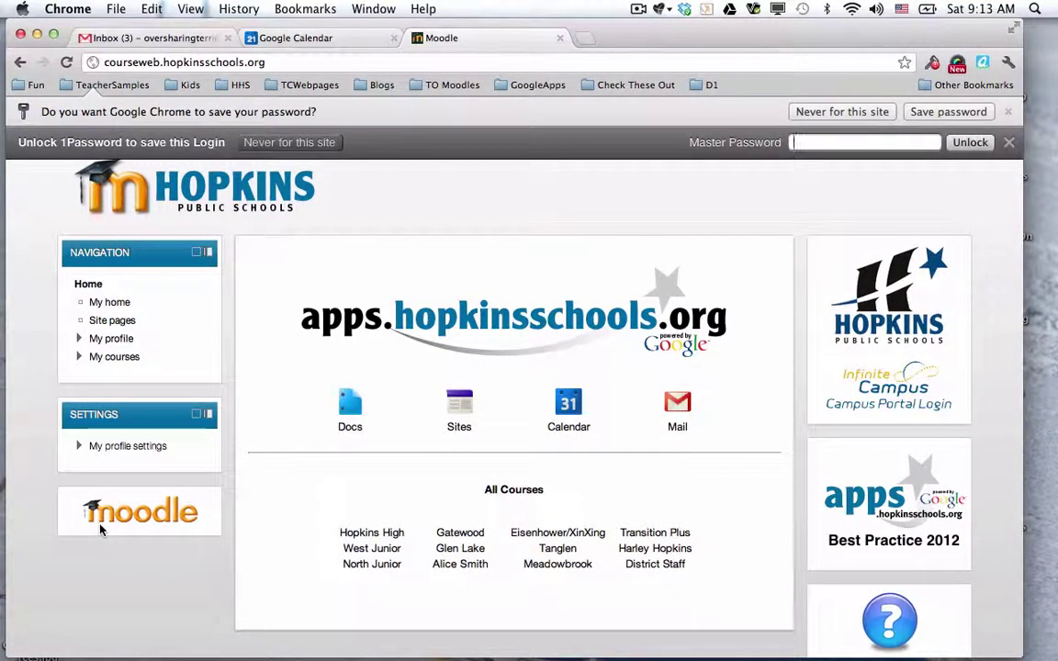
- Browse the student's courses and My home Course Overview, then log the student out
{"action": "left_click", "coordinate": [109, 359]}
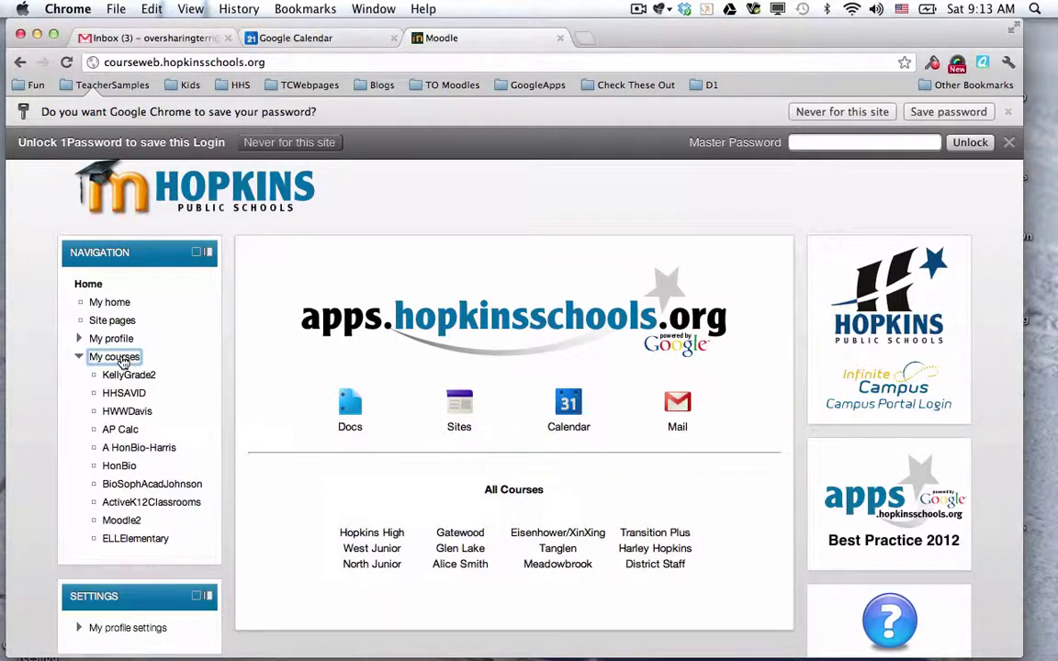
{"action": "left_click", "coordinate": [110, 302]}
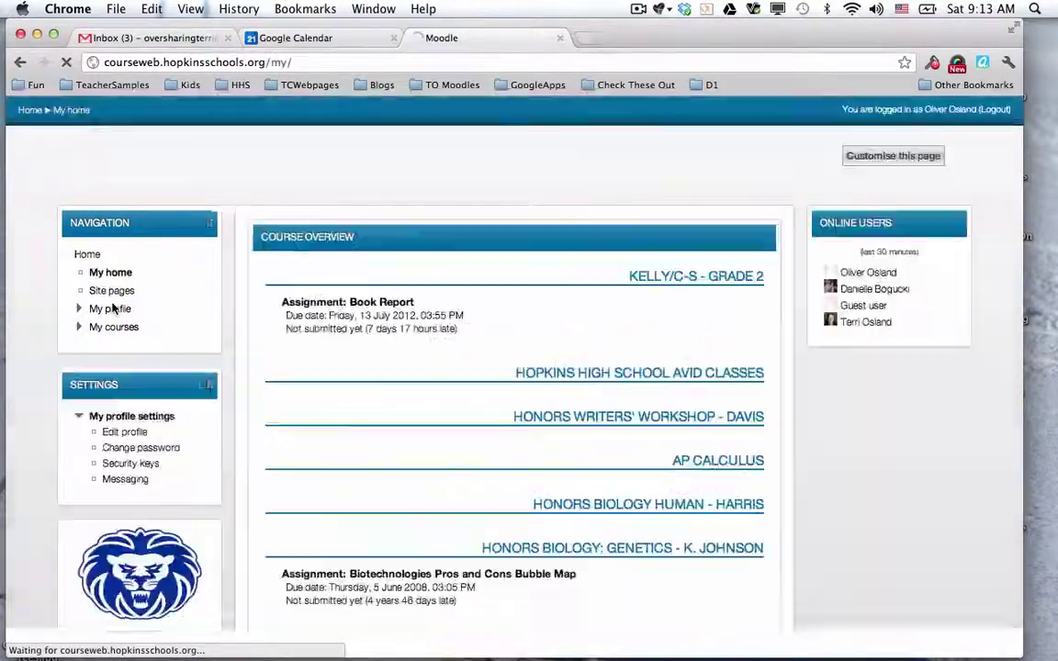
{"action": "scroll", "coordinate": [418, 348], "scroll_direction": "down", "scroll_amount": 3}
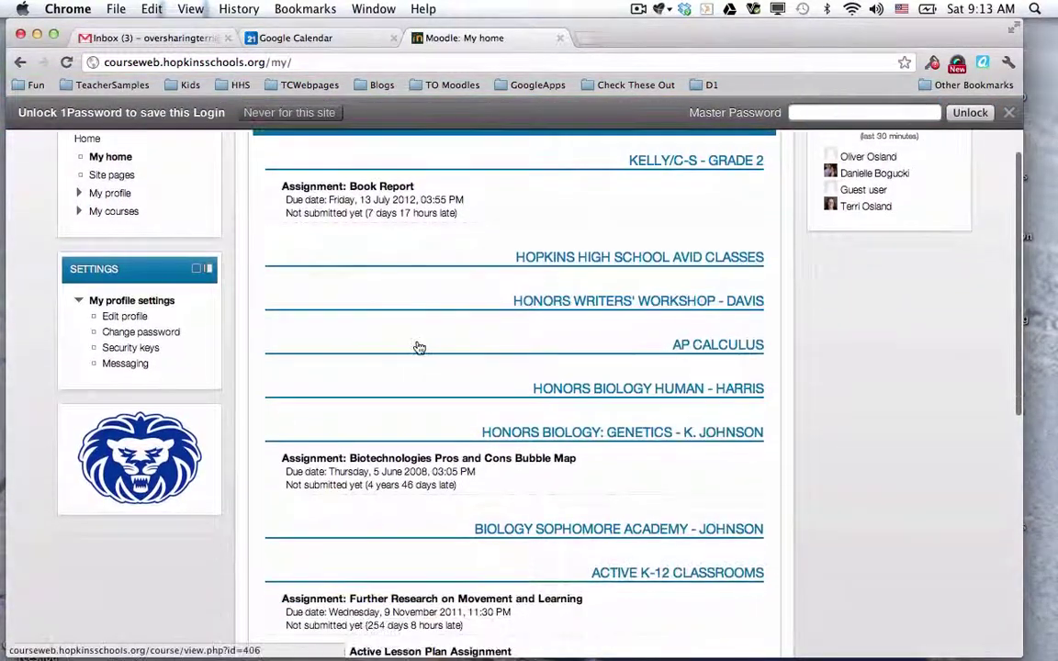
{"action": "scroll", "coordinate": [418, 347], "scroll_direction": "down", "scroll_amount": 10}
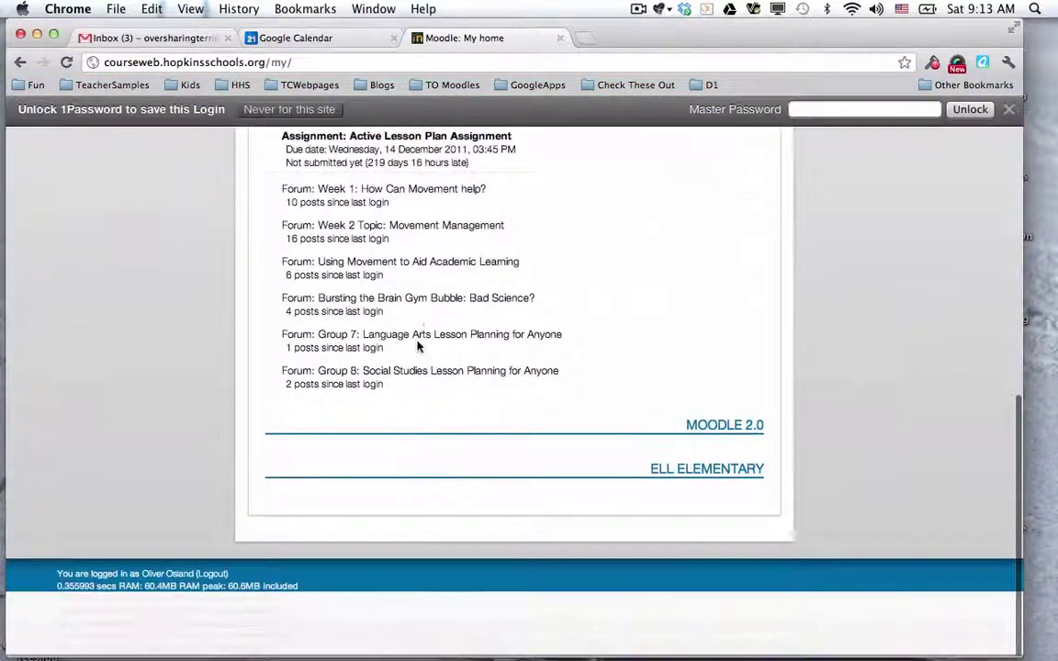
{"action": "scroll", "coordinate": [418, 348], "scroll_direction": "up", "scroll_amount": 11}
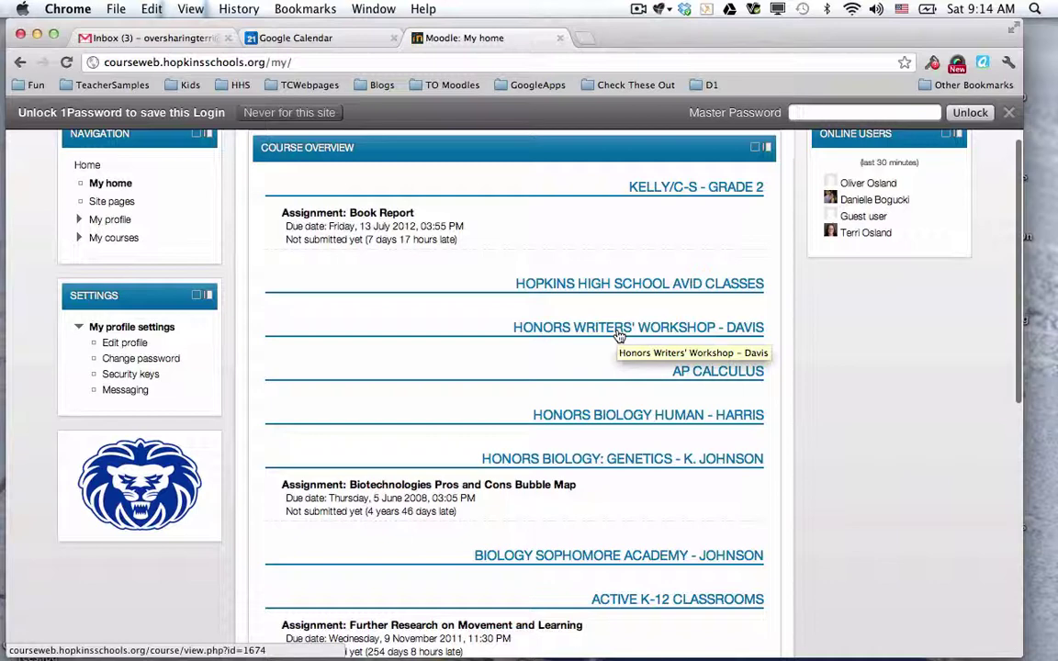
{"action": "scroll", "coordinate": [620, 336], "scroll_direction": "up", "scroll_amount": 2}
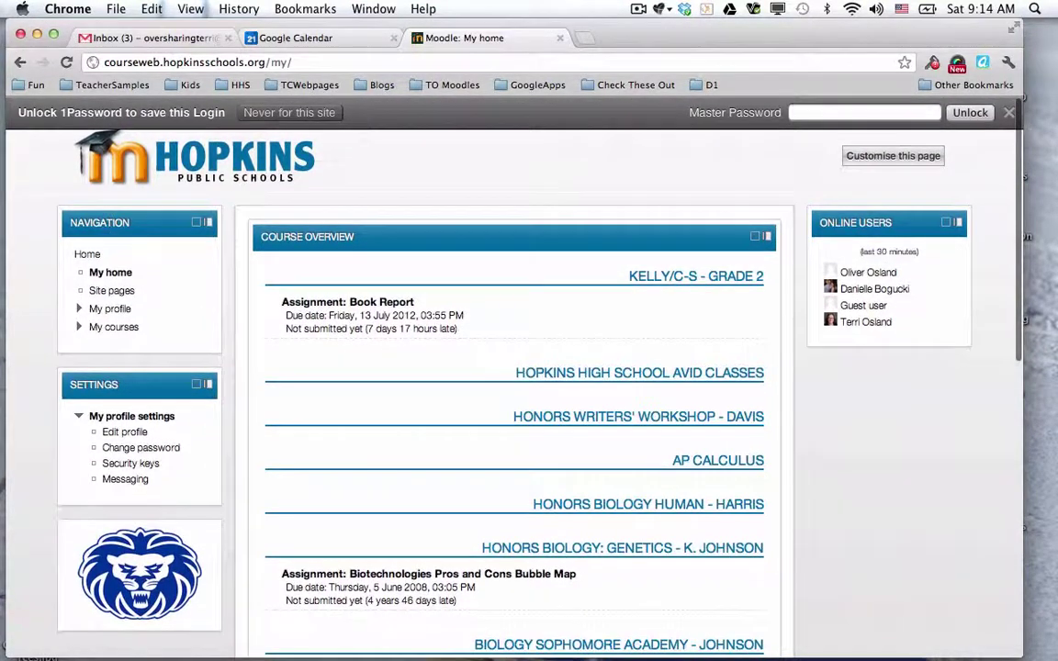
{"action": "left_click", "coordinate": [1009, 113]}
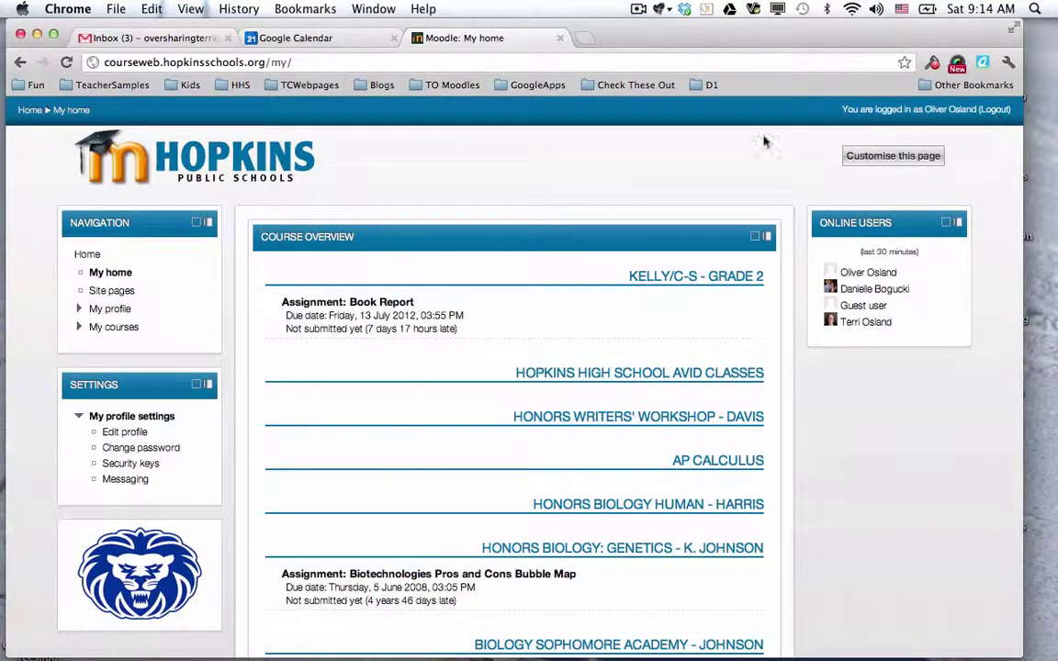
{"action": "left_click", "coordinate": [1004, 113]}
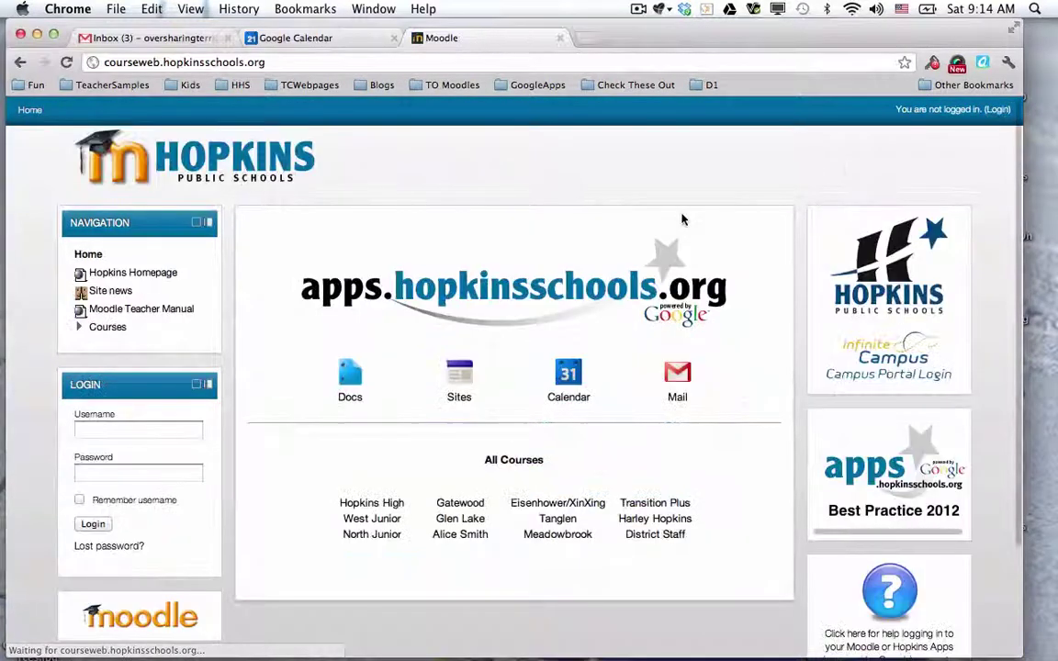
- Unenrol the newly added student's manual enrolment in Firefox, leaving 2 enrolled users
{"action": "key", "text": "ctrl+Right"}
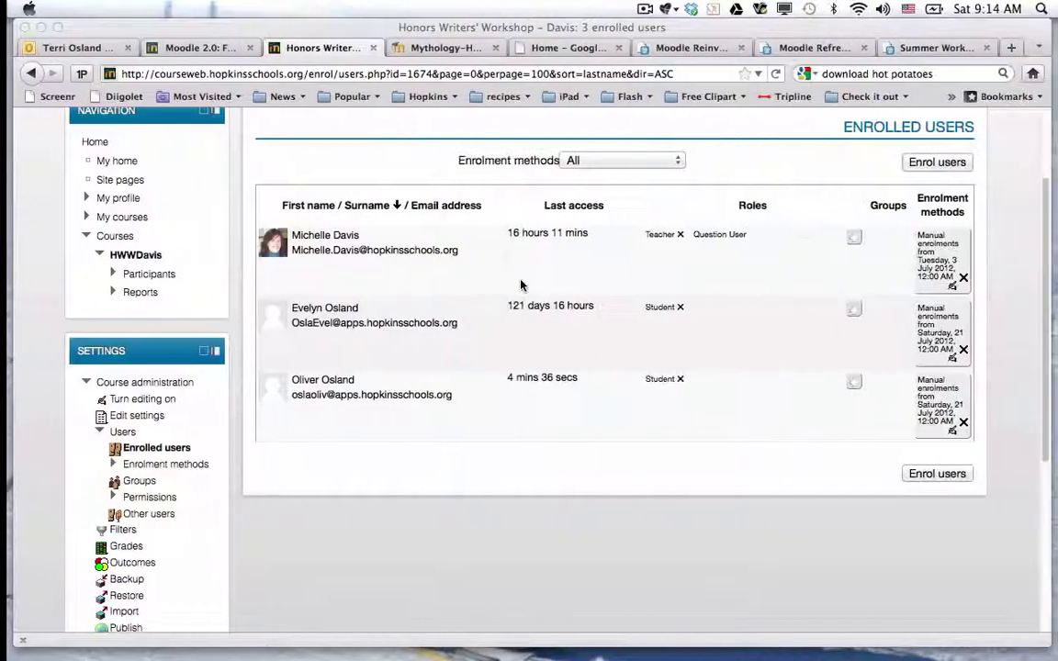
{"action": "left_click", "coordinate": [957, 425]}
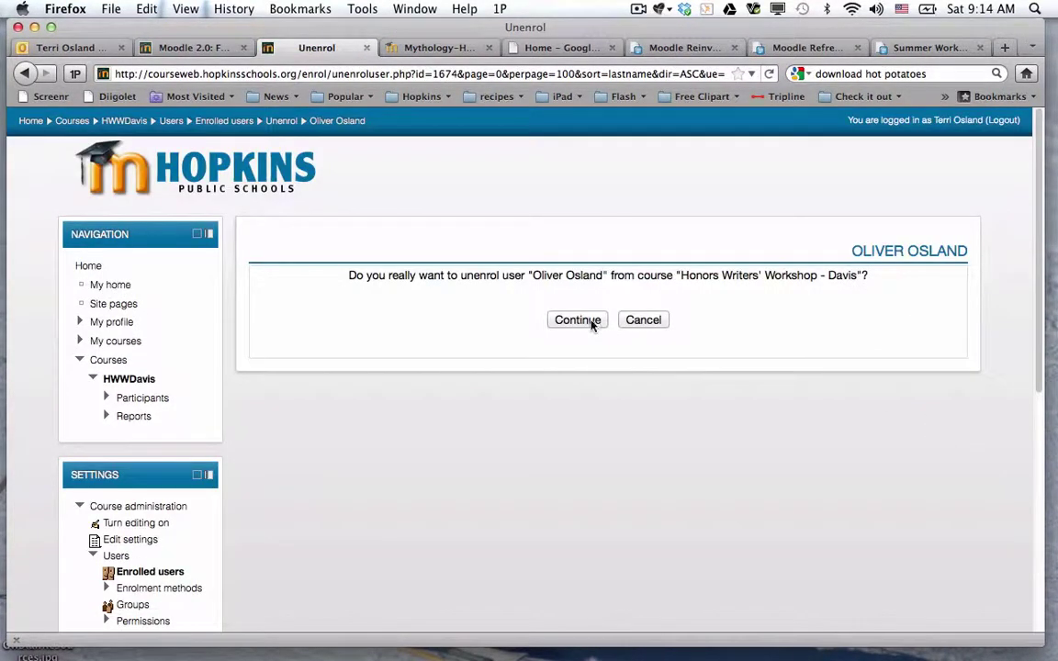
{"action": "left_click", "coordinate": [578, 319]}
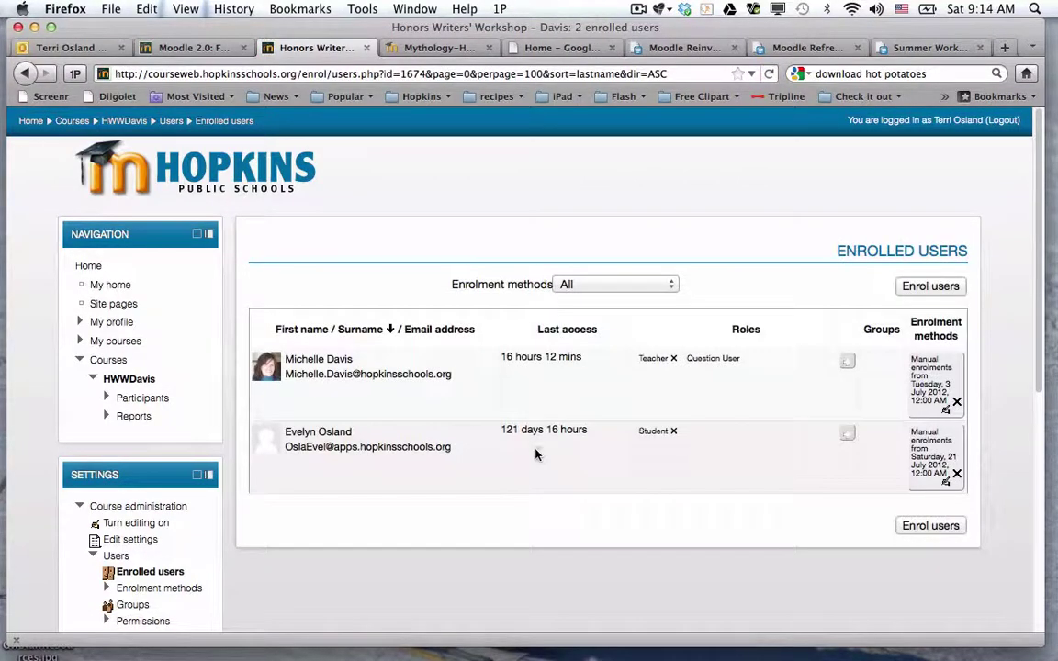
{"action": "scroll", "coordinate": [536, 455], "scroll_direction": "down", "scroll_amount": 5}
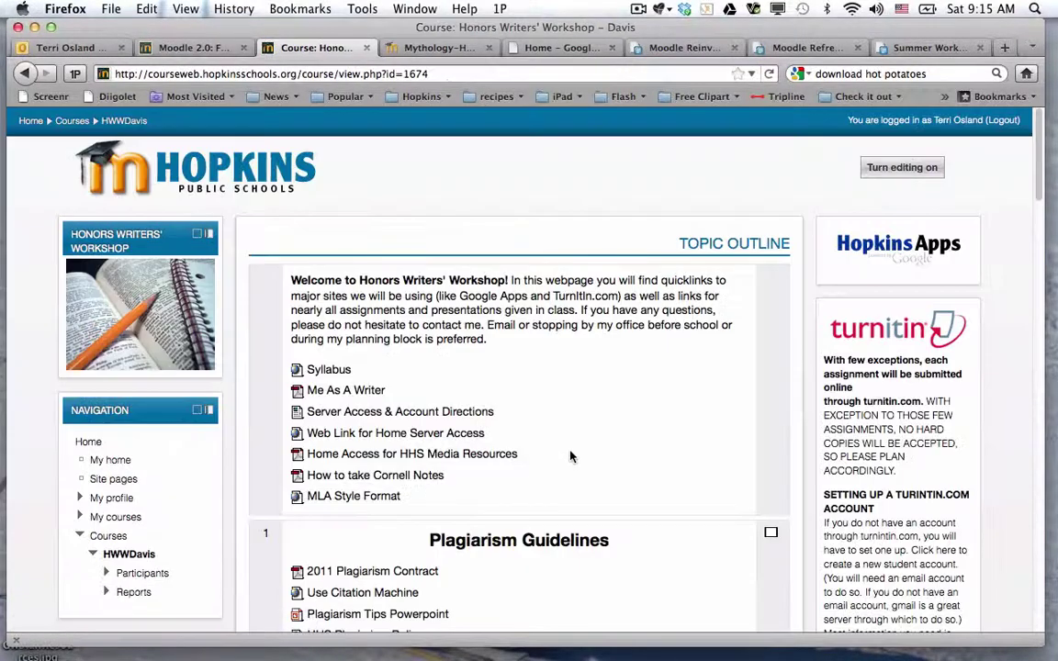
- Enable Self enrolment (Student) under Users > Enrolment methods and open its edit form
{"action": "scroll", "coordinate": [569, 456], "scroll_direction": "down", "scroll_amount": 5}
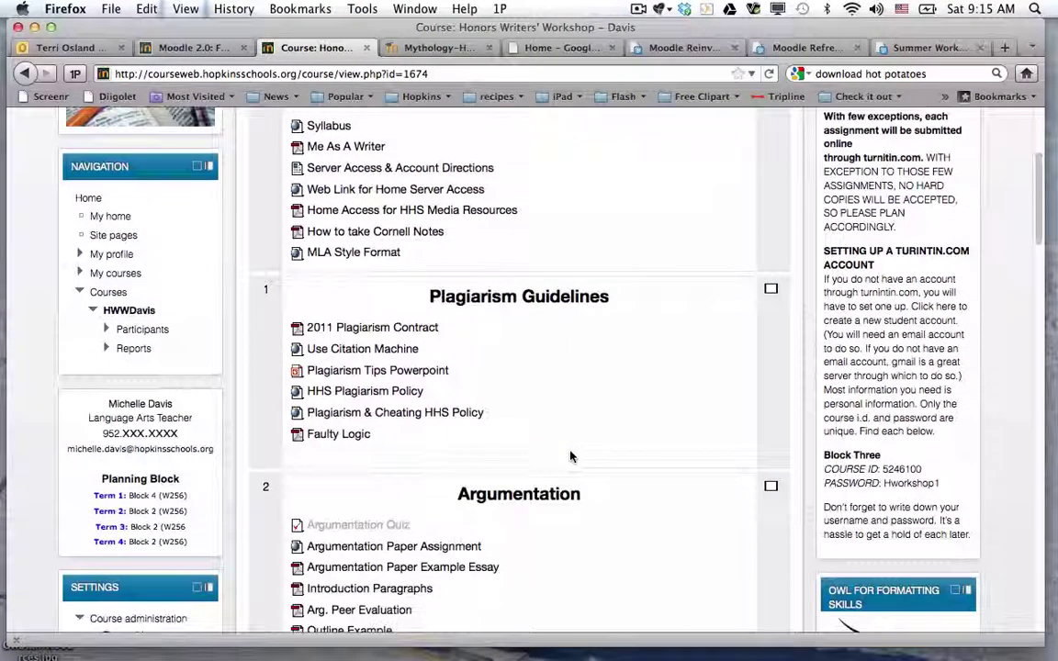
{"action": "scroll", "coordinate": [569, 457], "scroll_direction": "down", "scroll_amount": 5}
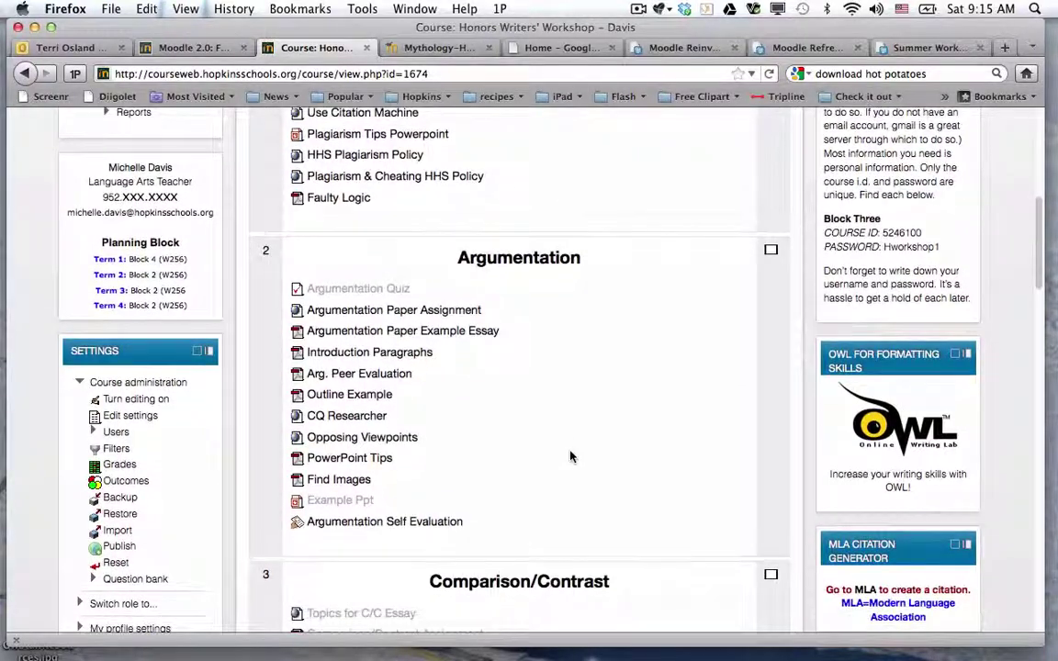
{"action": "scroll", "coordinate": [569, 457], "scroll_direction": "down", "scroll_amount": 3}
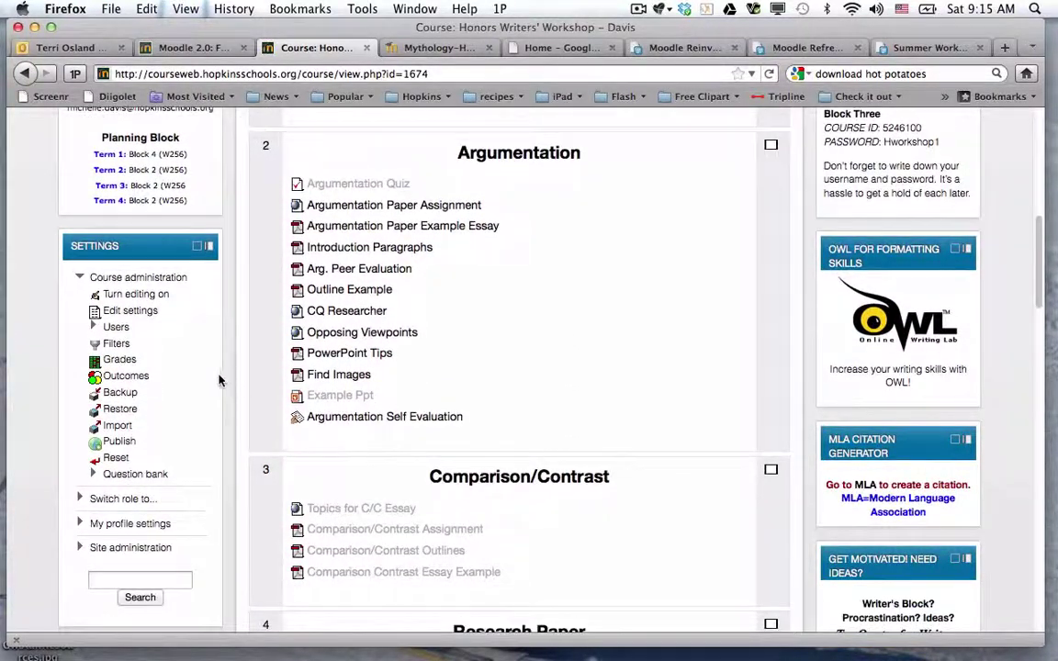
{"action": "left_click", "coordinate": [112, 327]}
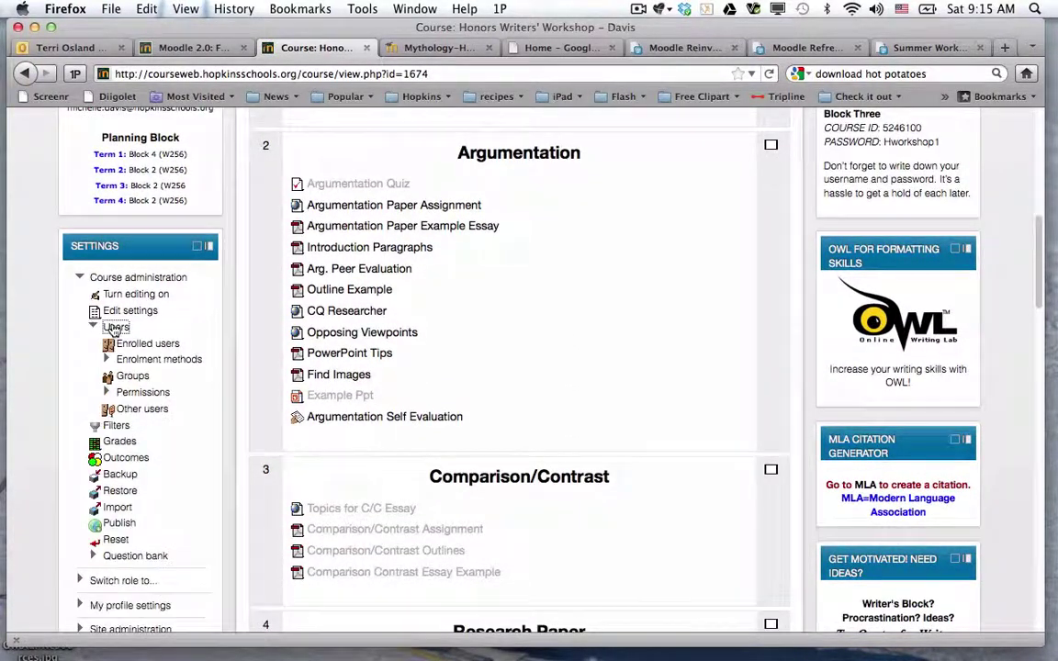
{"action": "left_click", "coordinate": [157, 360]}
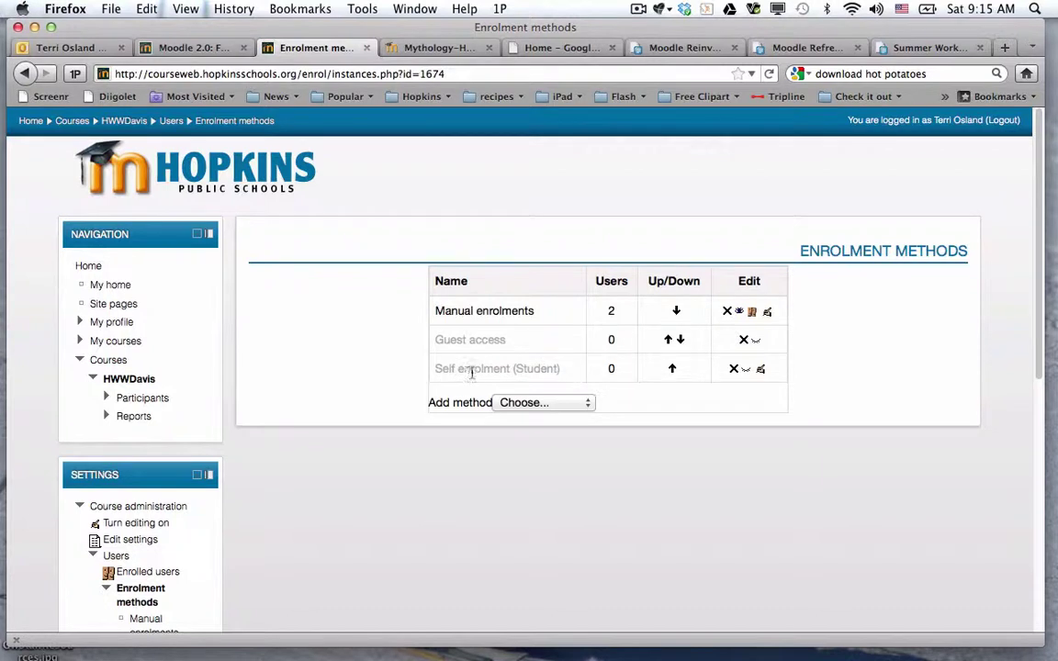
{"action": "left_click", "coordinate": [747, 370]}
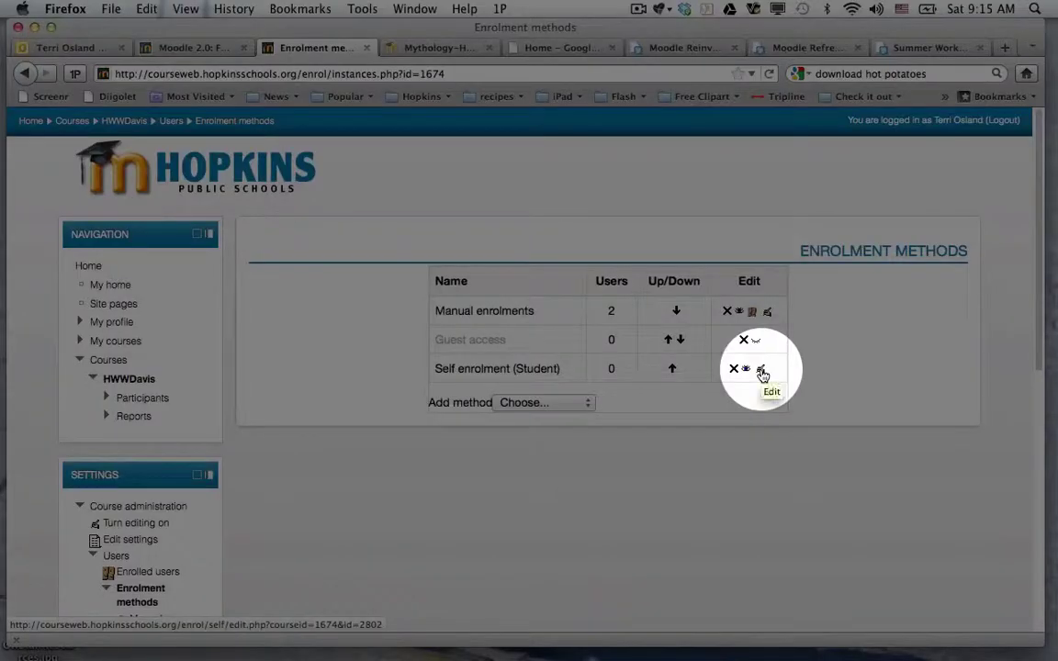
{"action": "left_click", "coordinate": [762, 370]}
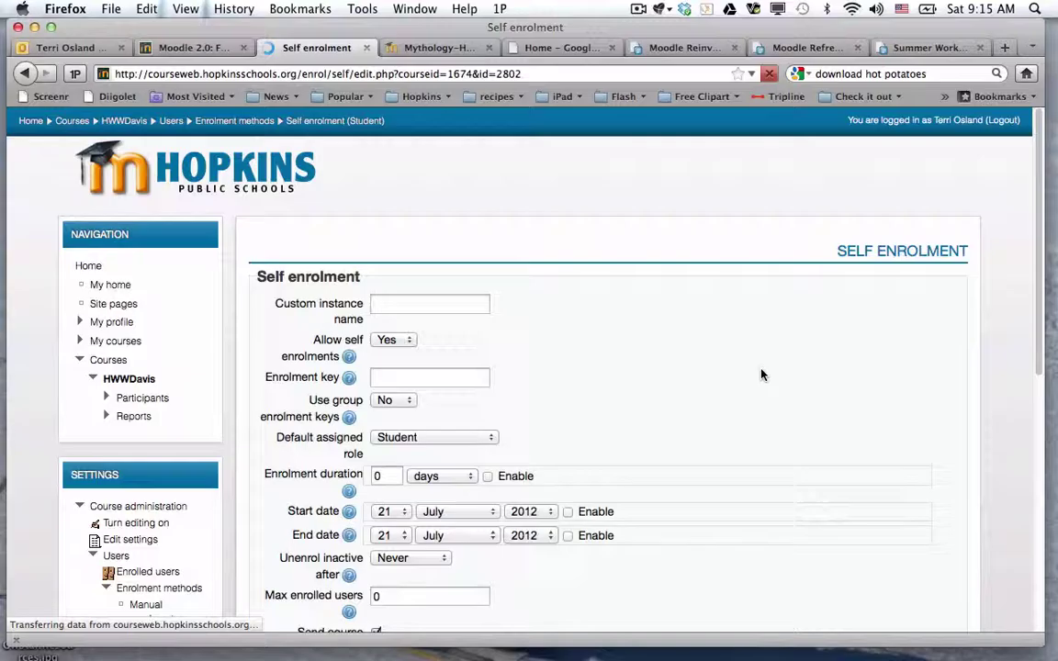
- Allow self enrolments, enter an enrolment key with Student as the role, and save
{"action": "scroll", "coordinate": [761, 374], "scroll_direction": "down", "scroll_amount": 3}
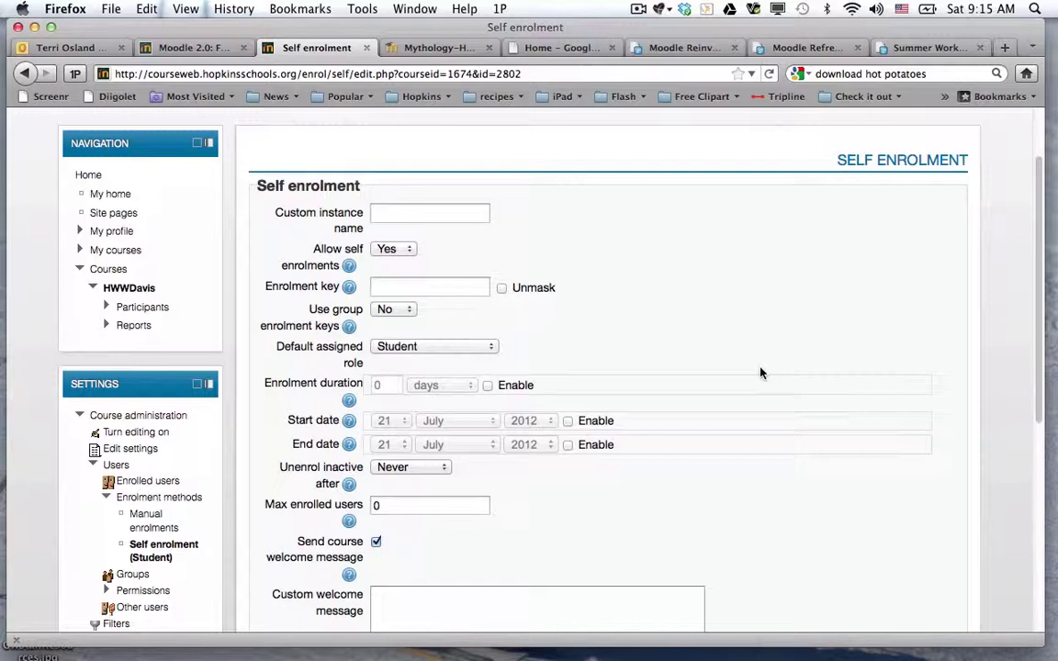
{"action": "scroll", "coordinate": [761, 373], "scroll_direction": "down", "scroll_amount": 1}
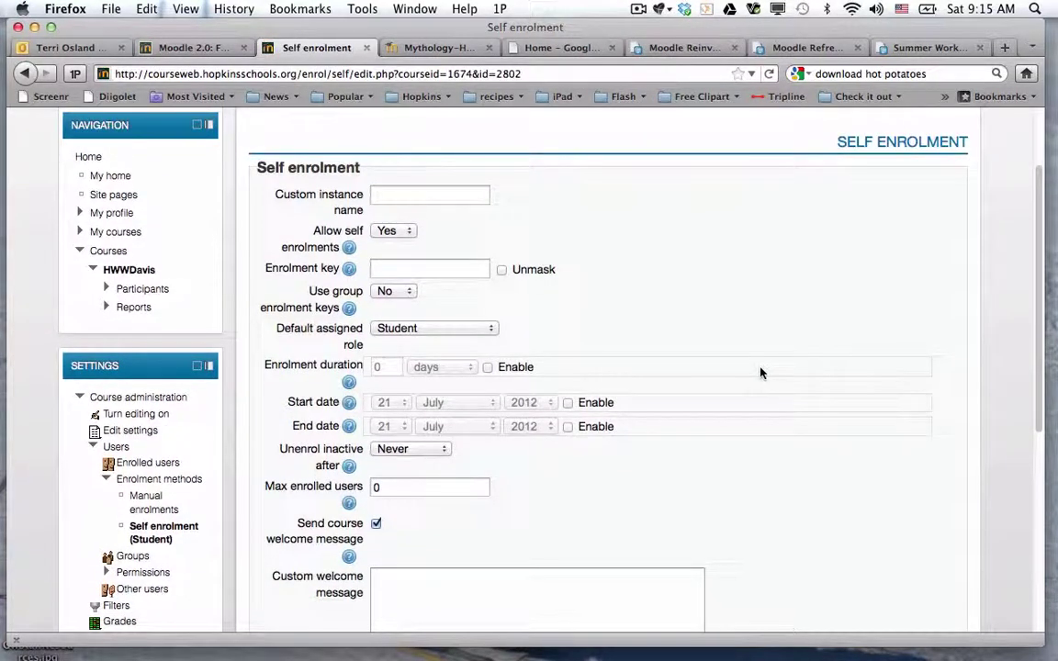
{"action": "left_click", "coordinate": [463, 267]}
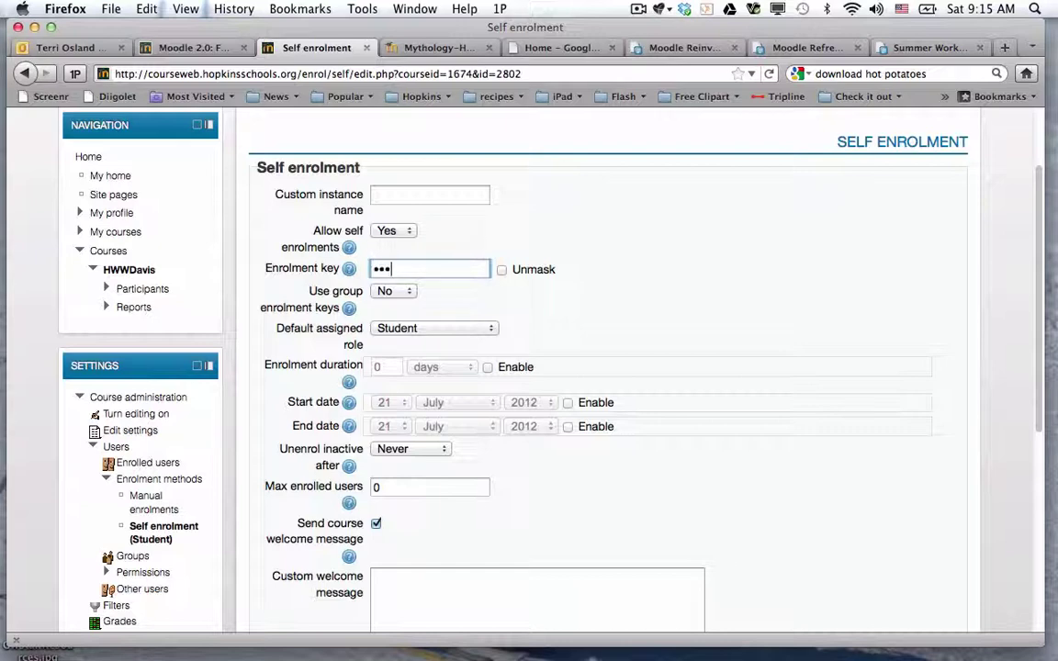
{"action": "scroll", "coordinate": [794, 322], "scroll_direction": "down", "scroll_amount": 3}
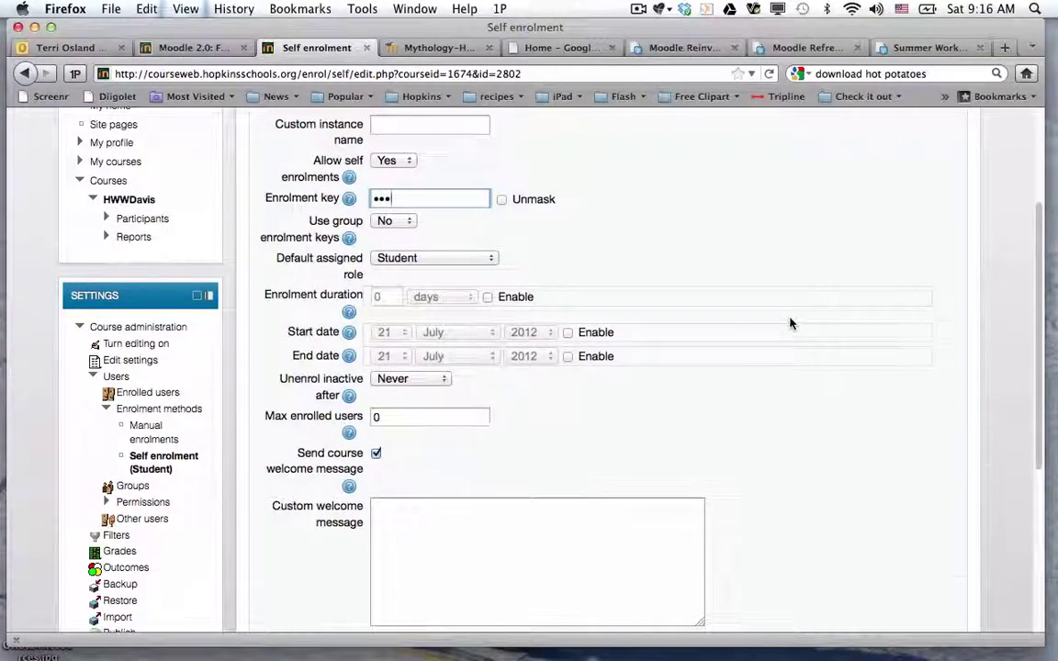
{"action": "scroll", "coordinate": [791, 323], "scroll_direction": "down", "scroll_amount": 2}
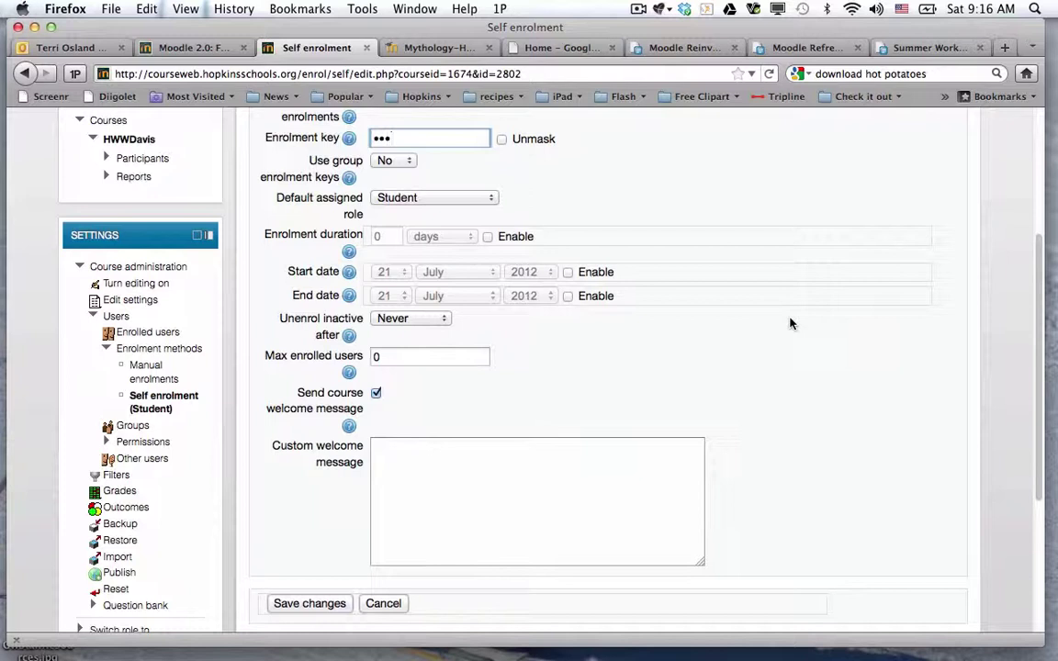
{"action": "left_click", "coordinate": [516, 499]}
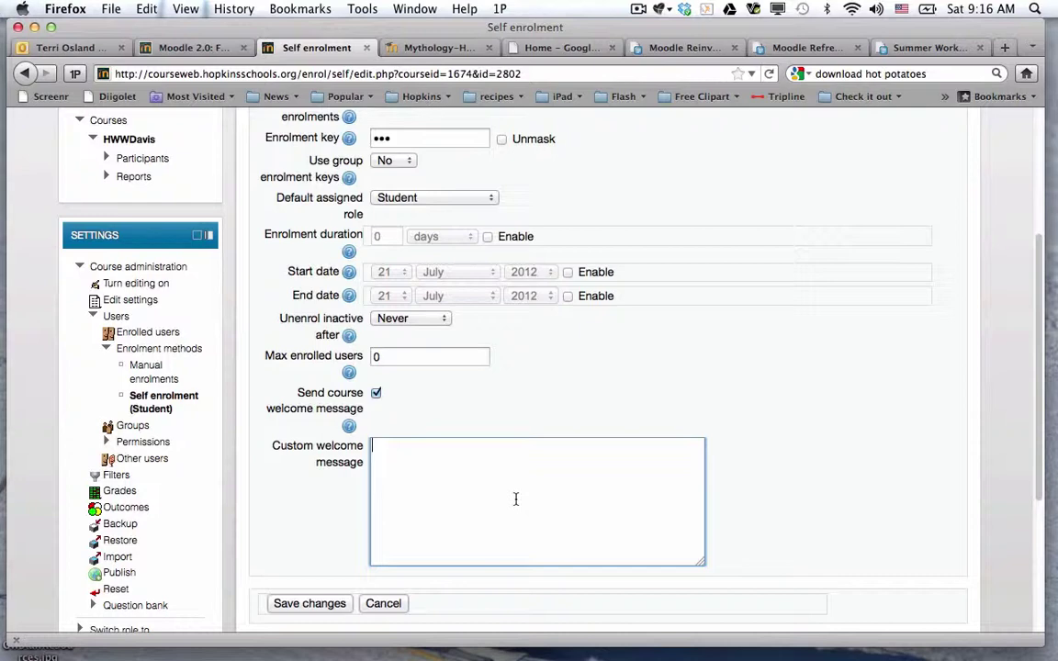
{"action": "scroll", "coordinate": [516, 499], "scroll_direction": "up", "scroll_amount": 3}
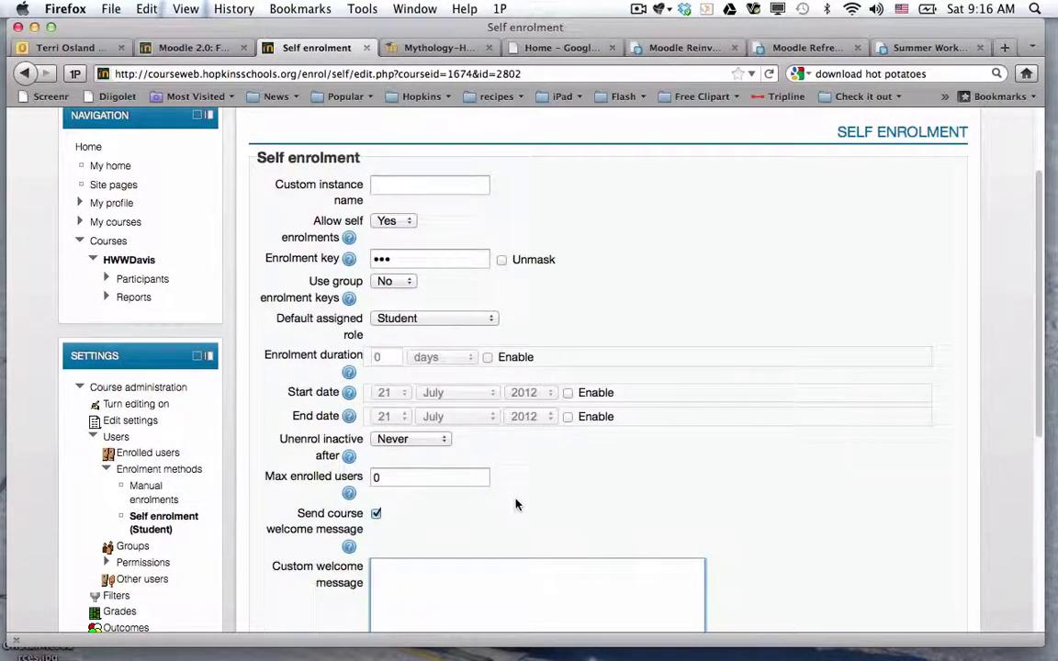
{"action": "scroll", "coordinate": [515, 503], "scroll_direction": "down", "scroll_amount": 5}
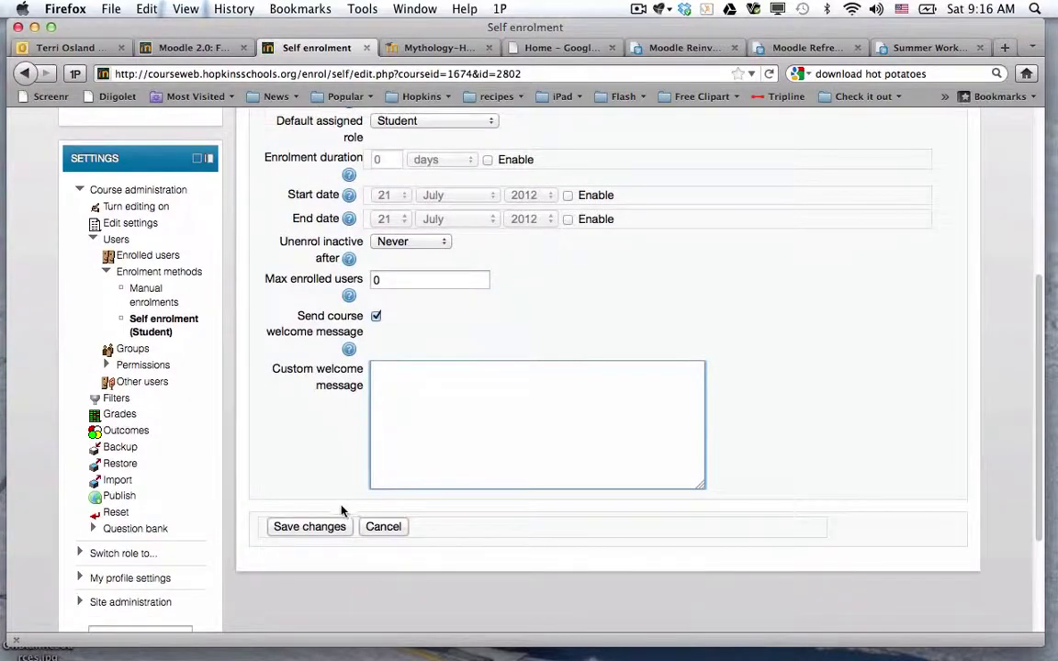
{"action": "left_click", "coordinate": [310, 528]}
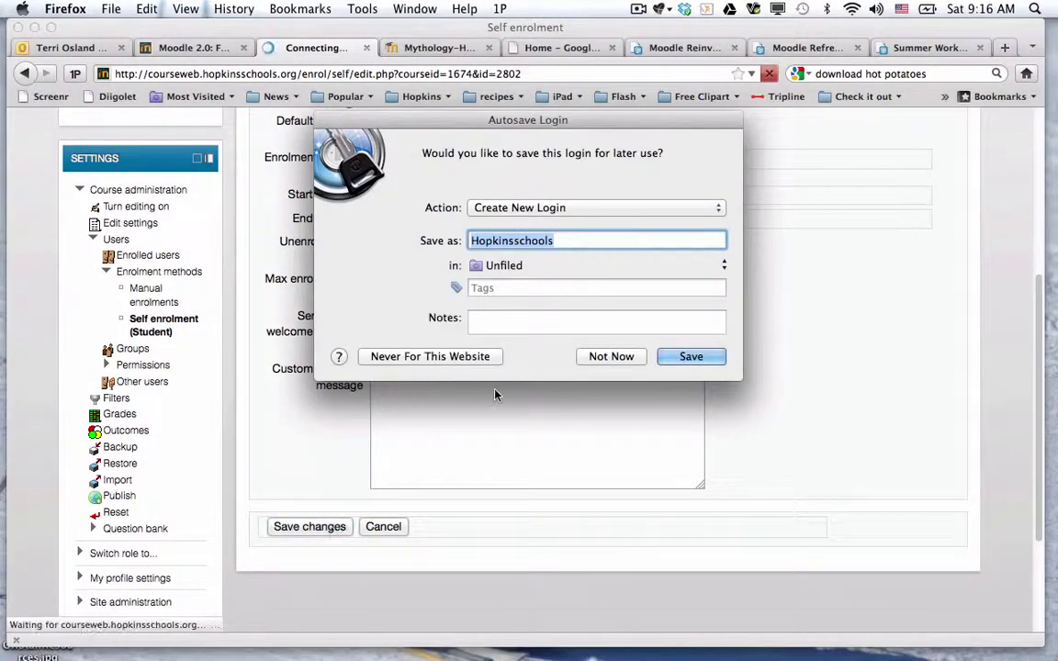
- Dismiss the save-login prompt and log in as the student in Chrome's Login block
{"action": "left_click", "coordinate": [609, 356]}
{"action": "key", "text": "ctrl+Left"}
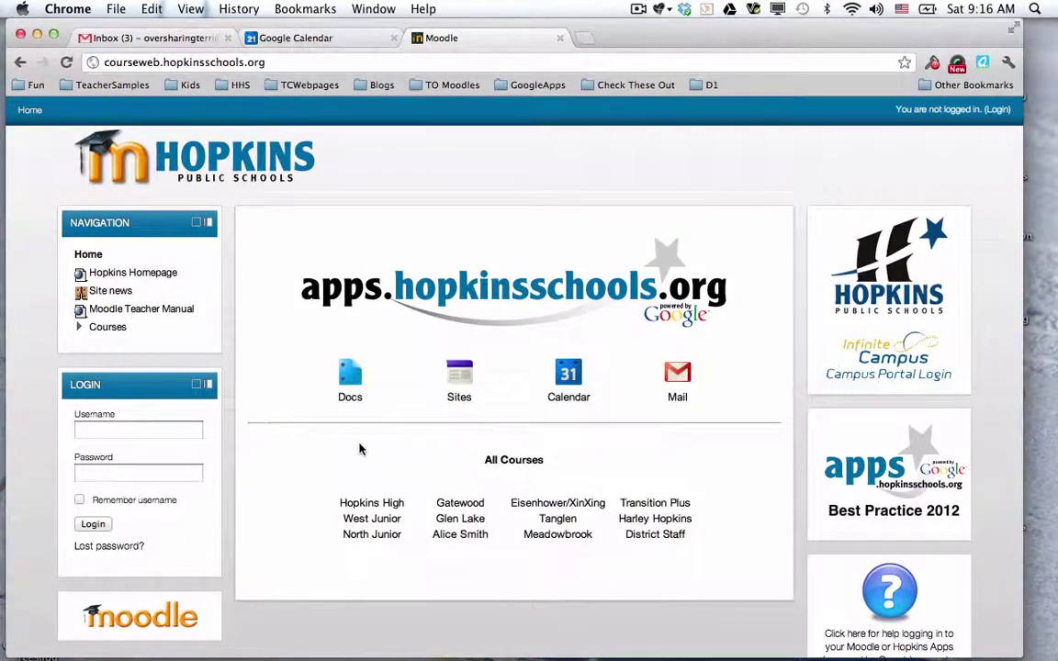
{"action": "left_click", "coordinate": [158, 430]}
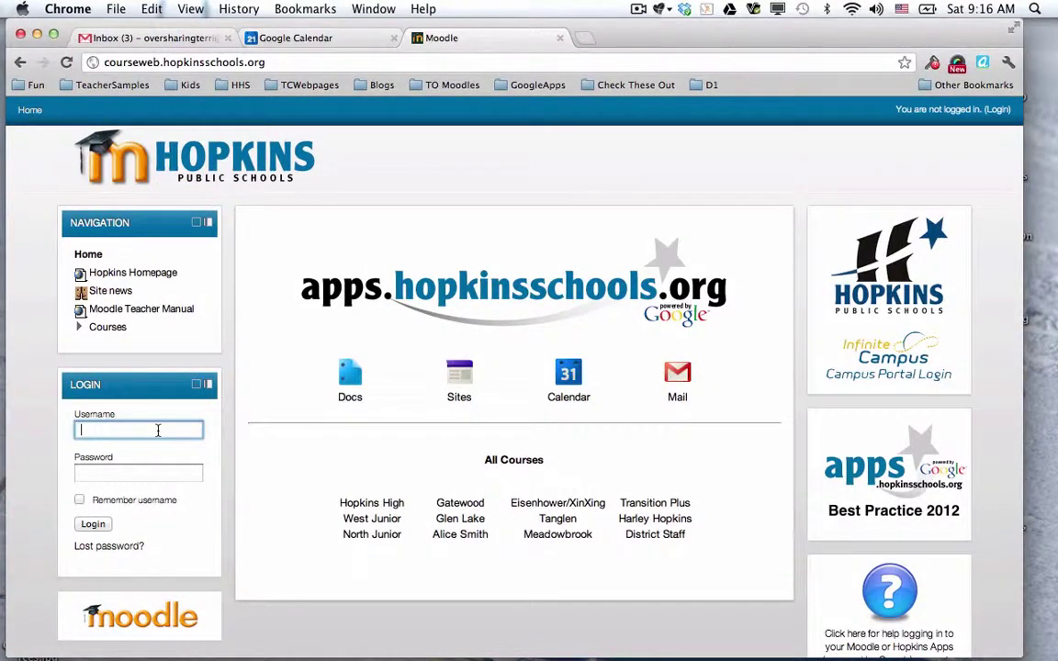
{"action": "type", "text": "osla"}
{"action": "key", "text": "Down"}
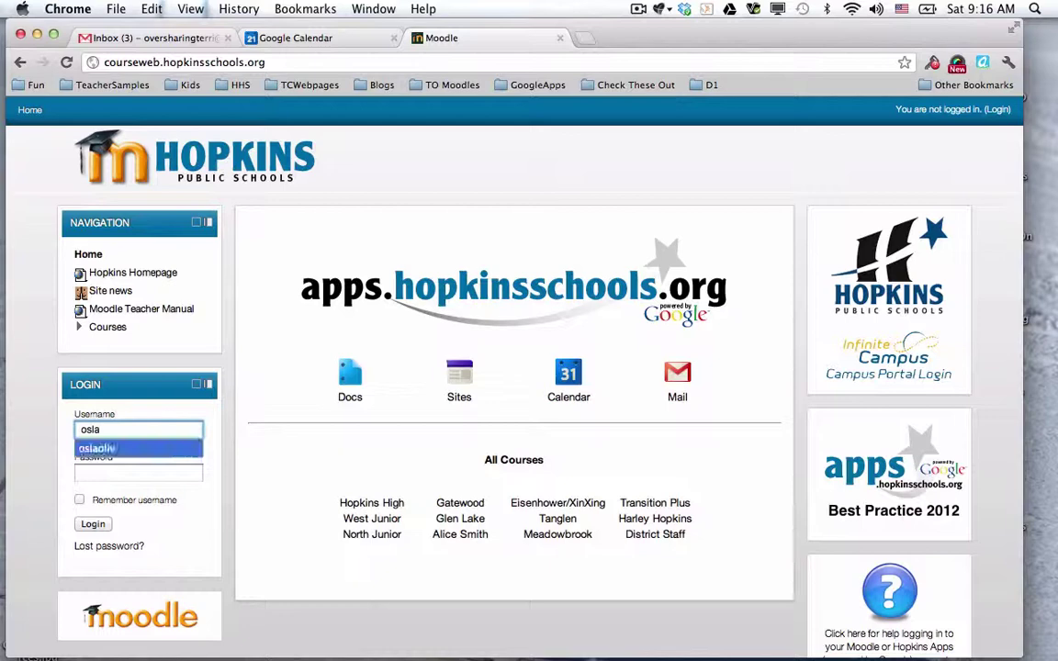
{"action": "key", "text": "Tab"}
{"action": "type", "text": "••"}
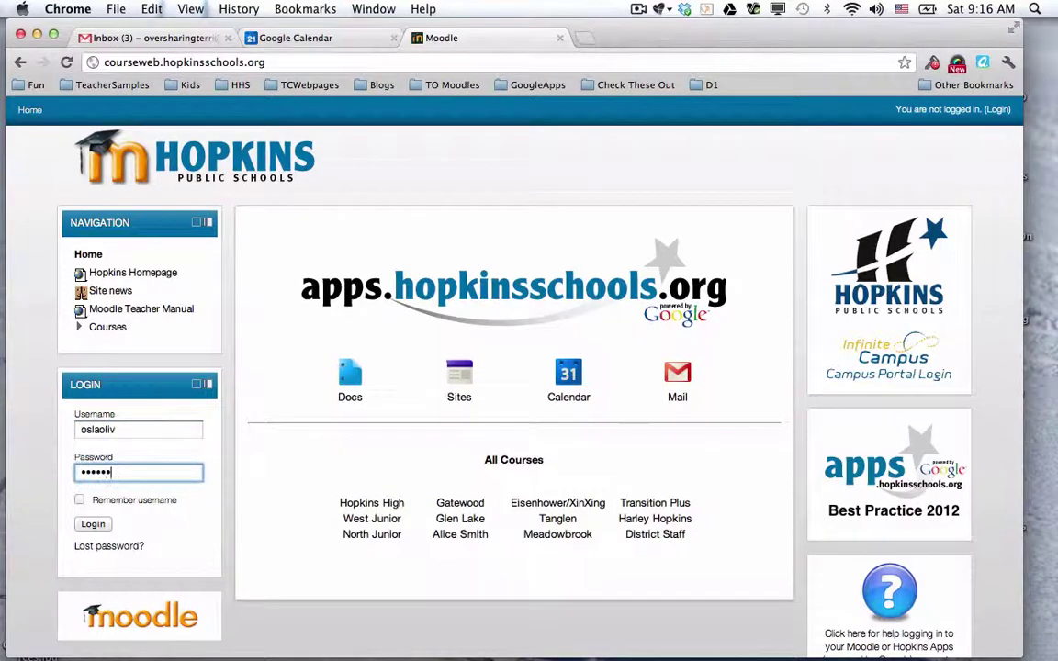
{"action": "left_click", "coordinate": [93, 524]}
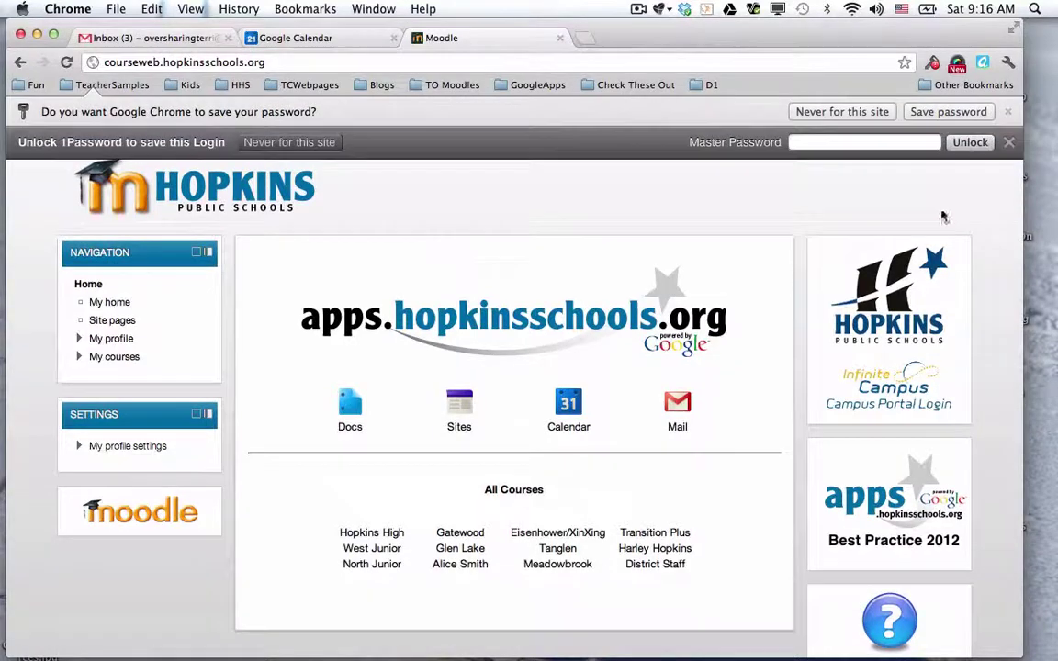
{"action": "left_click", "coordinate": [1009, 142]}
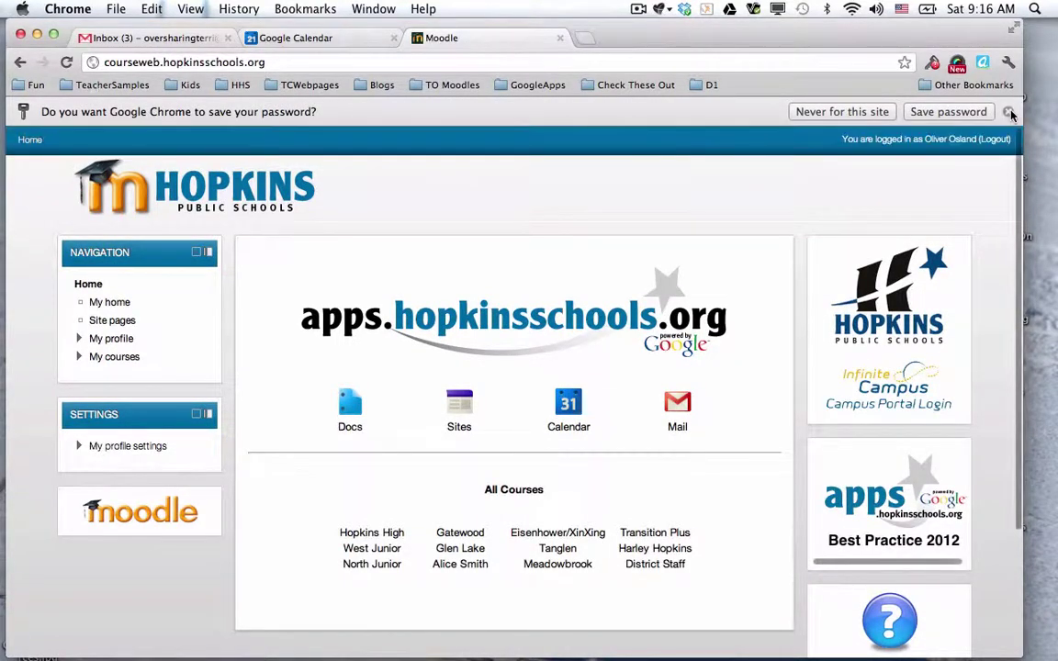
{"action": "left_click", "coordinate": [1007, 111]}
- Open the Language Arts course category under Hopkins High School
{"action": "scroll", "coordinate": [765, 267], "scroll_direction": "down", "scroll_amount": 5}
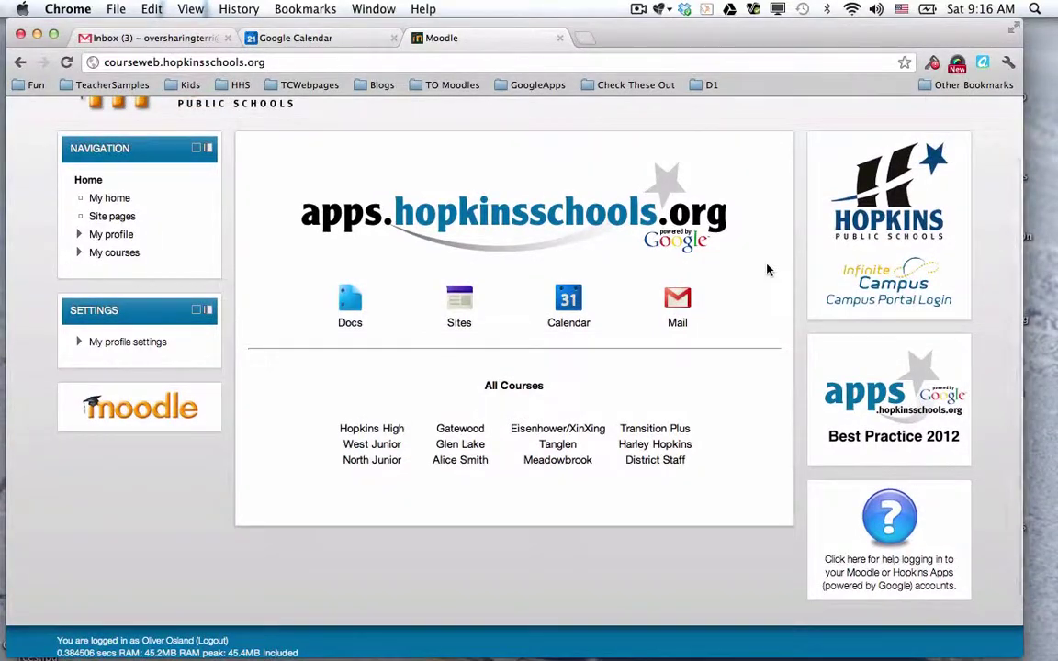
{"action": "scroll", "coordinate": [768, 270], "scroll_direction": "up", "scroll_amount": 5}
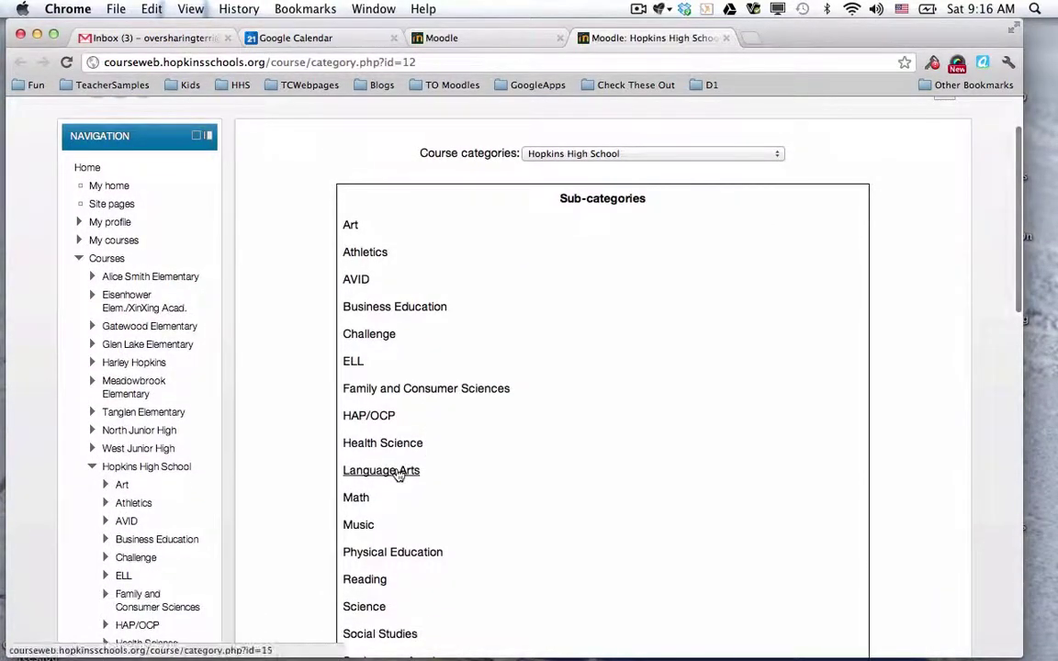
{"action": "left_click", "coordinate": [401, 472]}
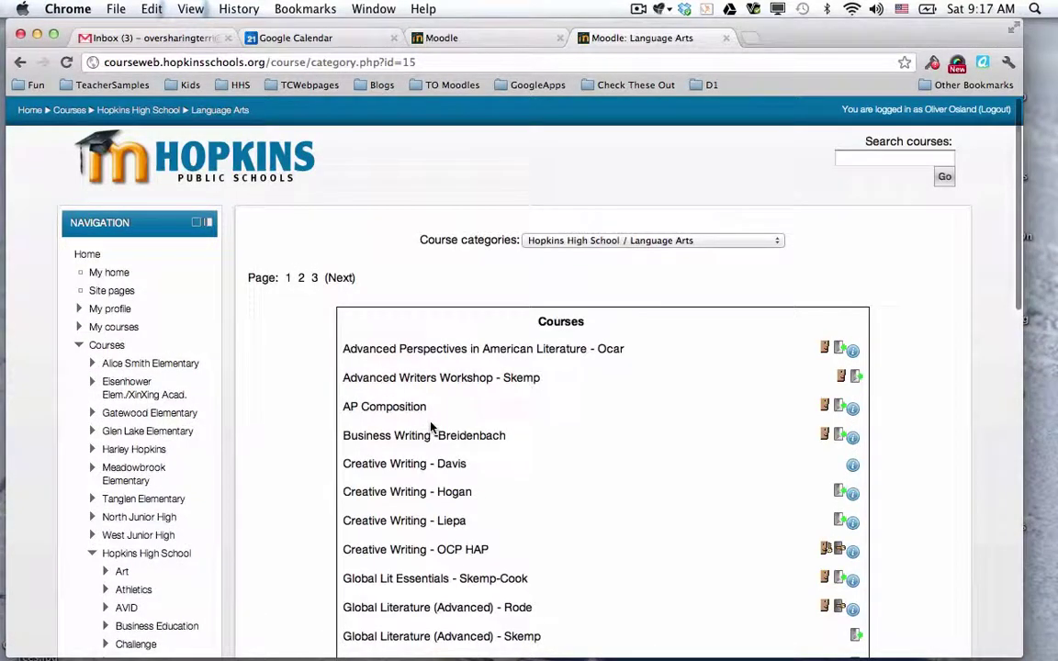
{"action": "scroll", "coordinate": [432, 427], "scroll_direction": "down", "scroll_amount": 5}
{"action": "scroll", "coordinate": [432, 429], "scroll_direction": "down", "scroll_amount": 3}
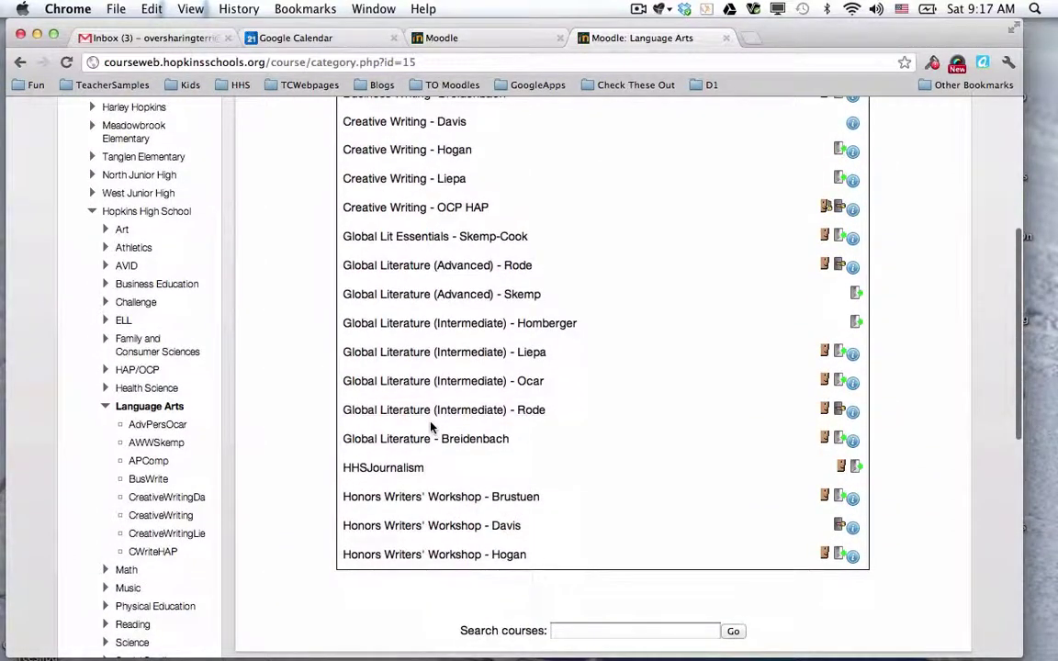
{"action": "scroll", "coordinate": [432, 429], "scroll_direction": "up", "scroll_amount": 8}
{"action": "scroll", "coordinate": [432, 429], "scroll_direction": "up", "scroll_amount": 1}
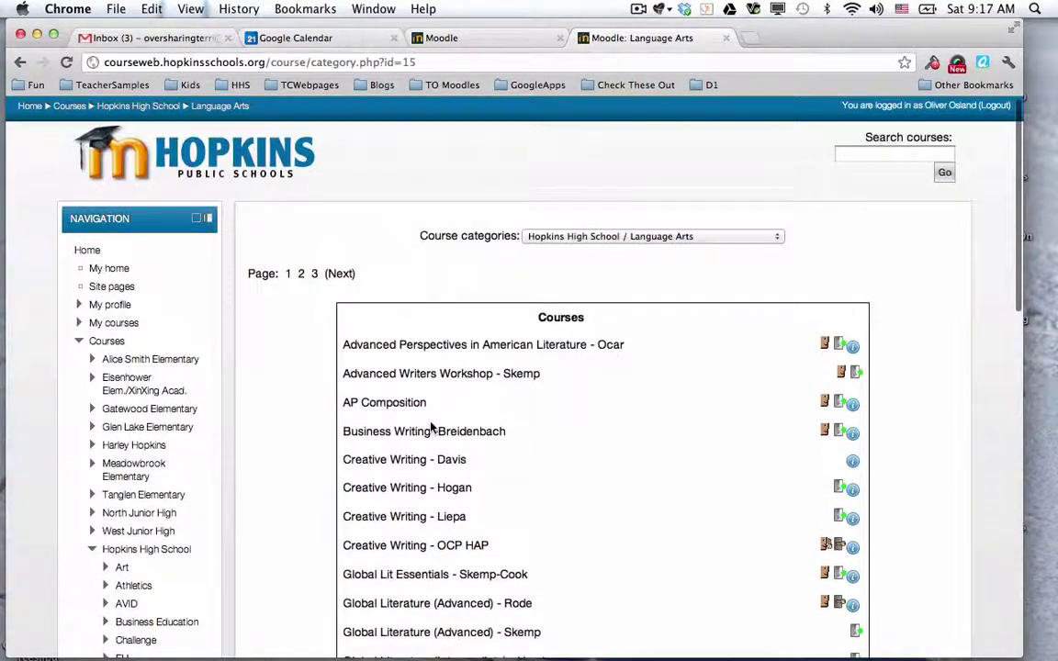
- Page through the Language Arts course list and open Honors Writers' Workshop - Davis
{"action": "left_click", "coordinate": [301, 274]}
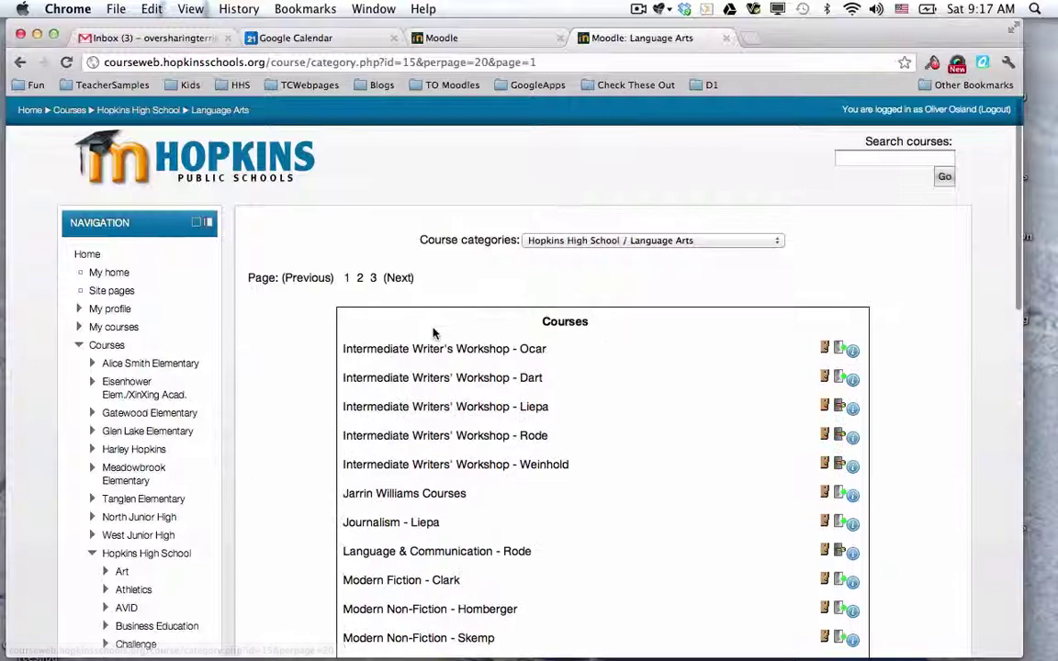
{"action": "scroll", "coordinate": [434, 332], "scroll_direction": "down", "scroll_amount": 6}
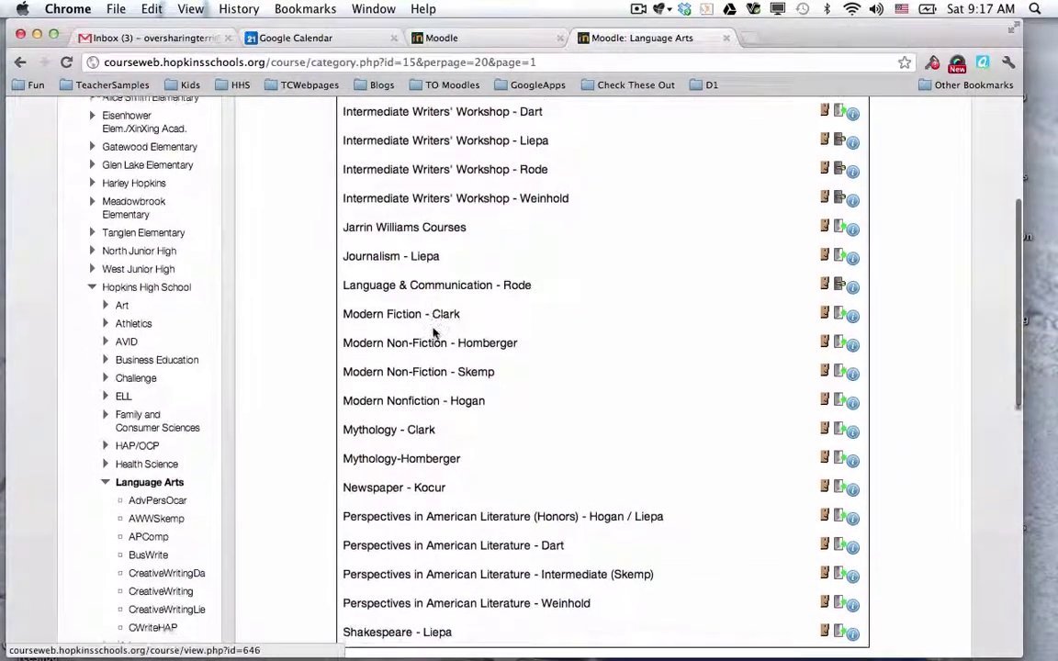
{"action": "scroll", "coordinate": [433, 332], "scroll_direction": "down", "scroll_amount": 3}
{"action": "scroll", "coordinate": [433, 332], "scroll_direction": "up", "scroll_amount": 8}
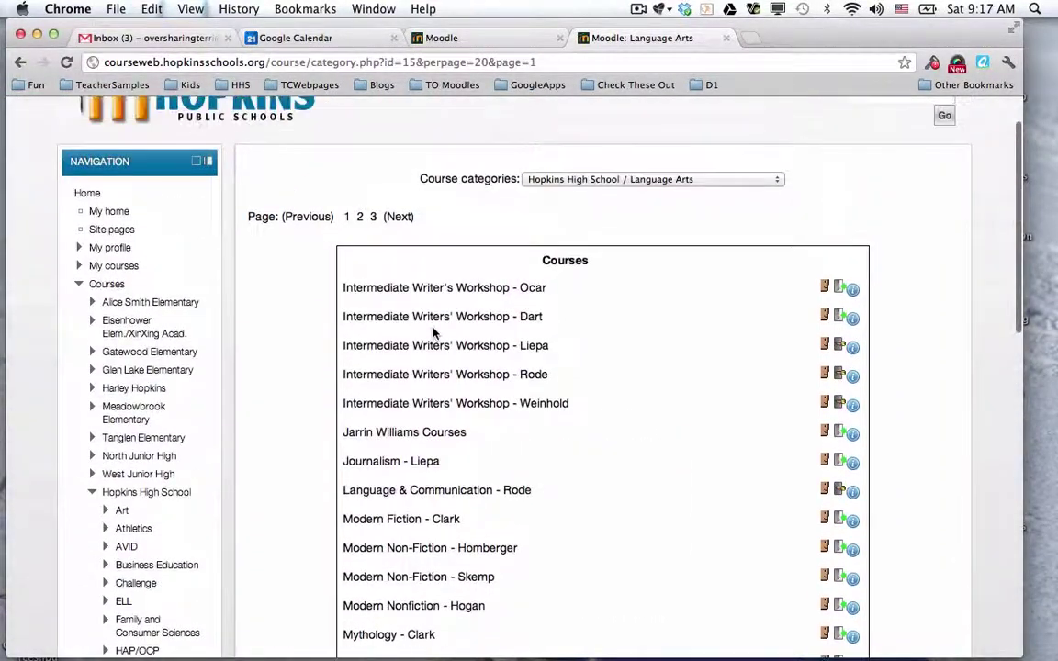
{"action": "left_click", "coordinate": [347, 217]}
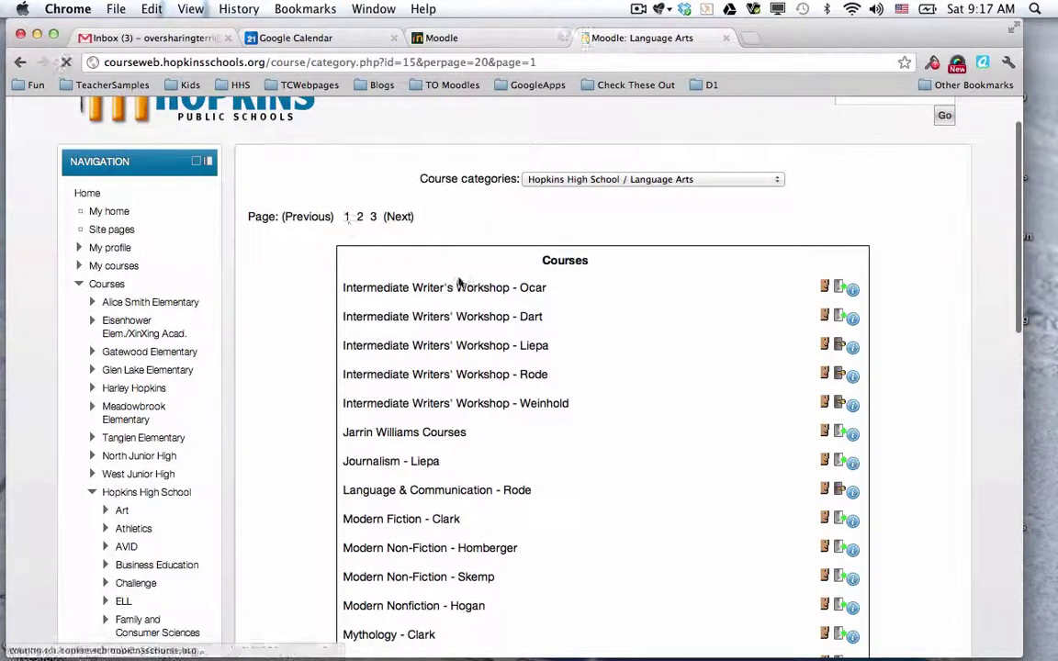
{"action": "scroll", "coordinate": [670, 428], "scroll_direction": "down", "scroll_amount": 2}
{"action": "scroll", "coordinate": [672, 426], "scroll_direction": "down", "scroll_amount": 4}
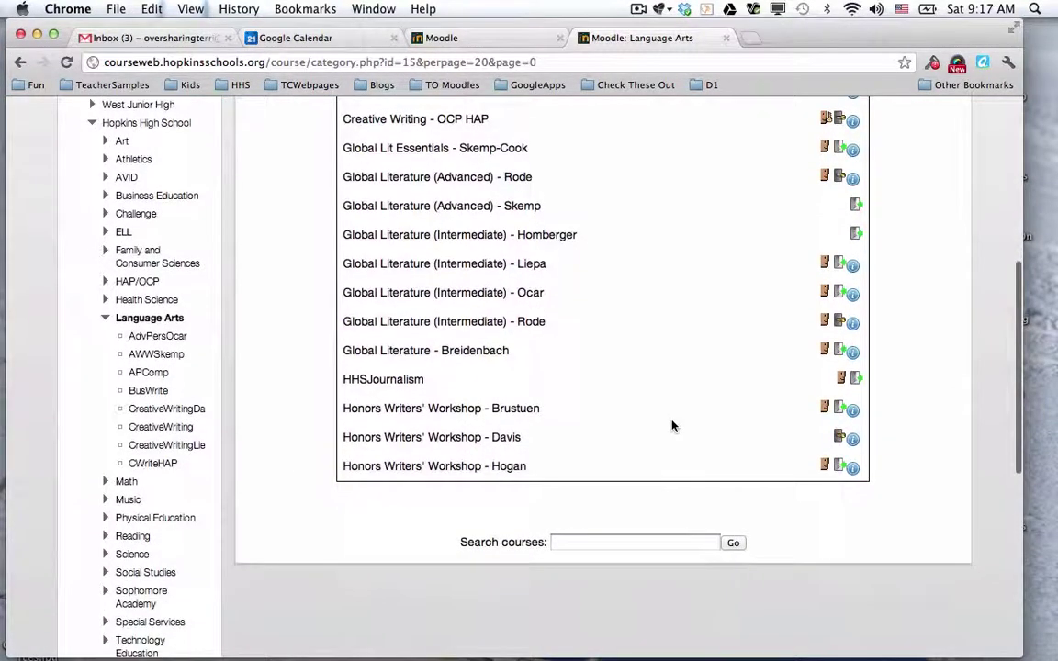
{"action": "left_click", "coordinate": [462, 439]}
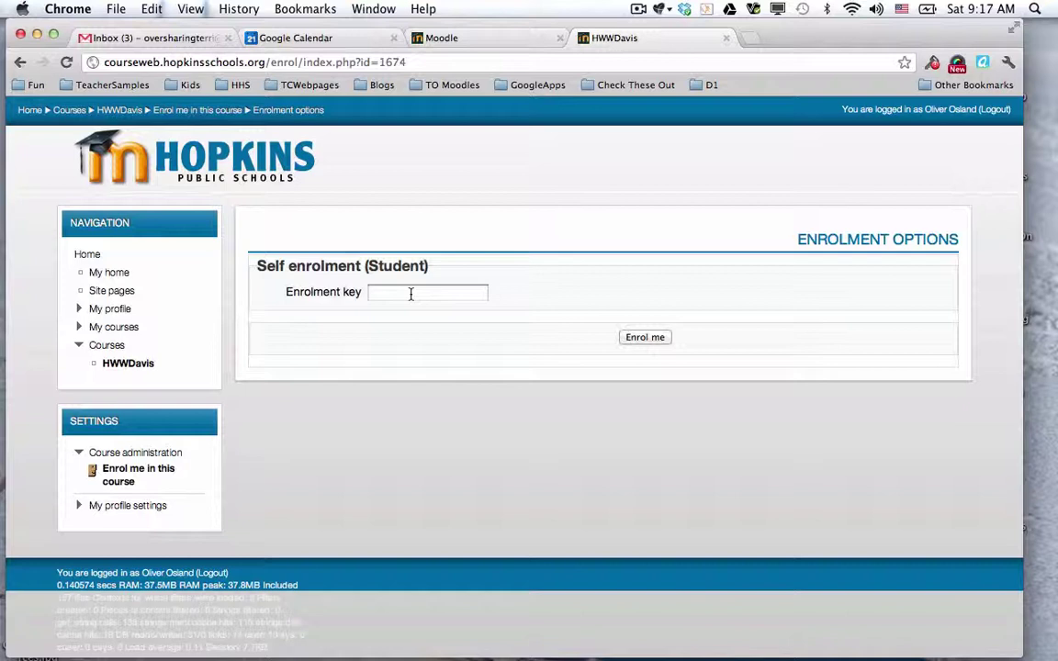
- Self-enrol with the course enrolment key and review the Honors Writers' Workshop topic outline
{"action": "left_click", "coordinate": [410, 294]}
{"action": "left_click", "coordinate": [645, 338]}
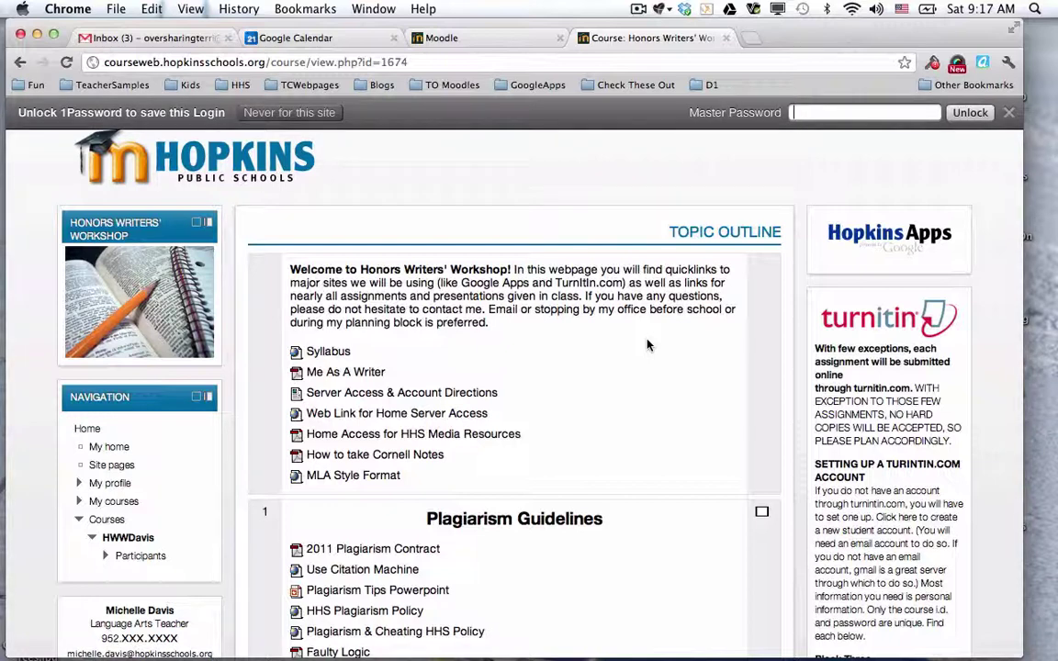
{"action": "scroll", "coordinate": [648, 344], "scroll_direction": "down", "scroll_amount": 3}
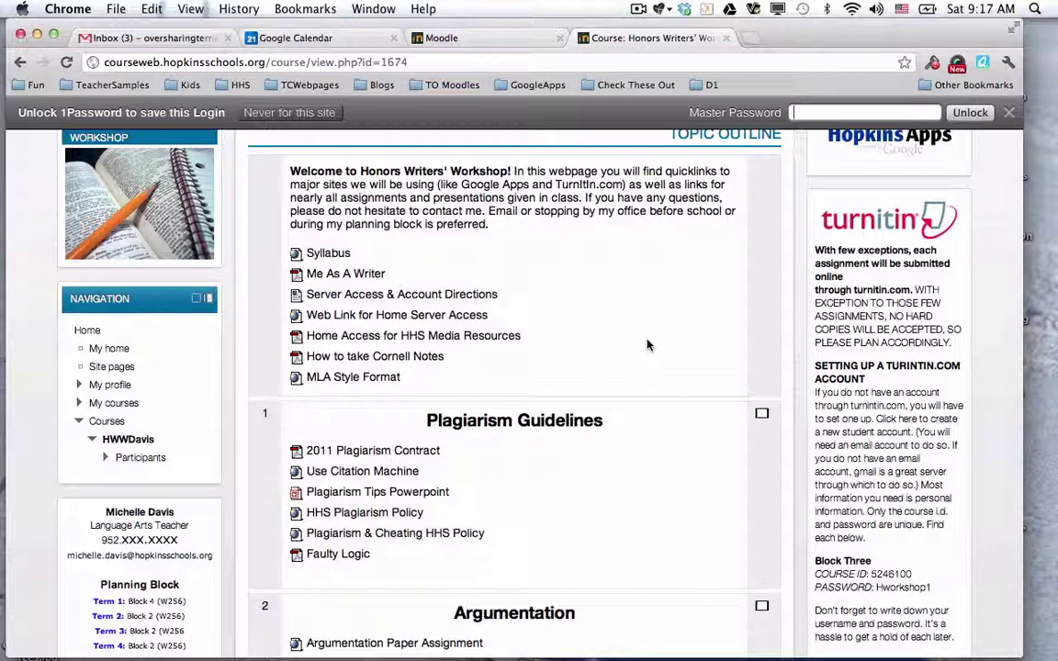
{"action": "scroll", "coordinate": [648, 345], "scroll_direction": "up", "scroll_amount": 1}
{"action": "scroll", "coordinate": [647, 344], "scroll_direction": "up", "scroll_amount": 2}
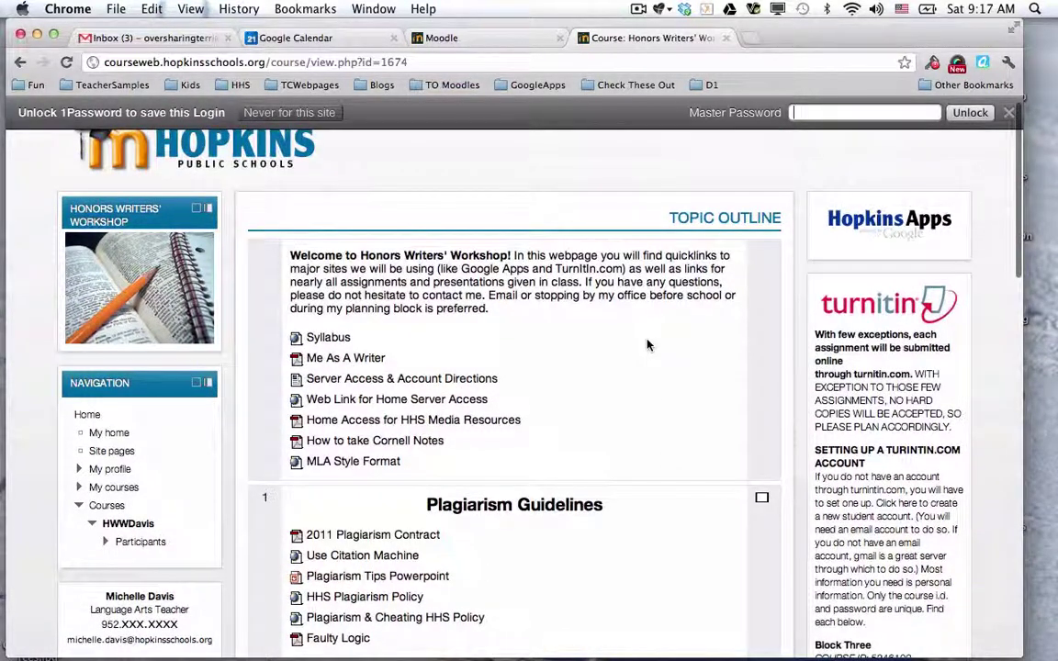